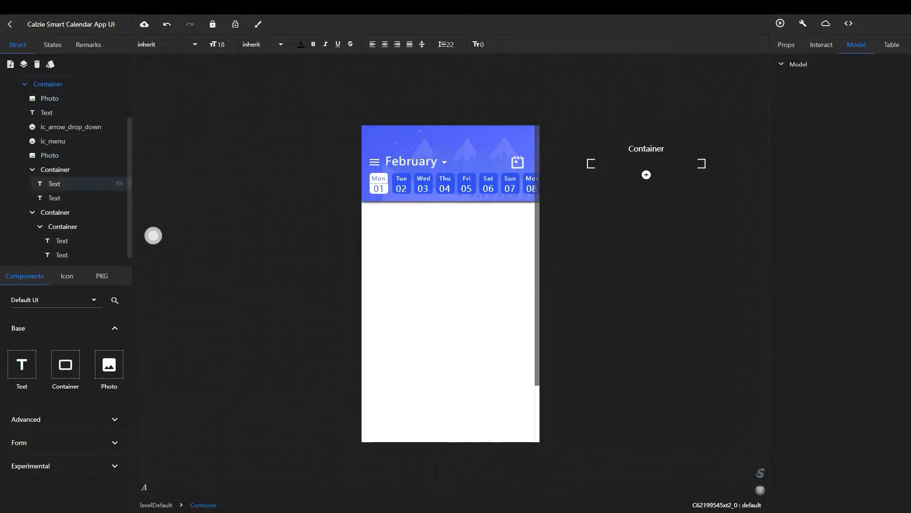
Add a State-1 state to the header container on page2 and enlarge the container in it to a height of about 410 px
click(63, 226)
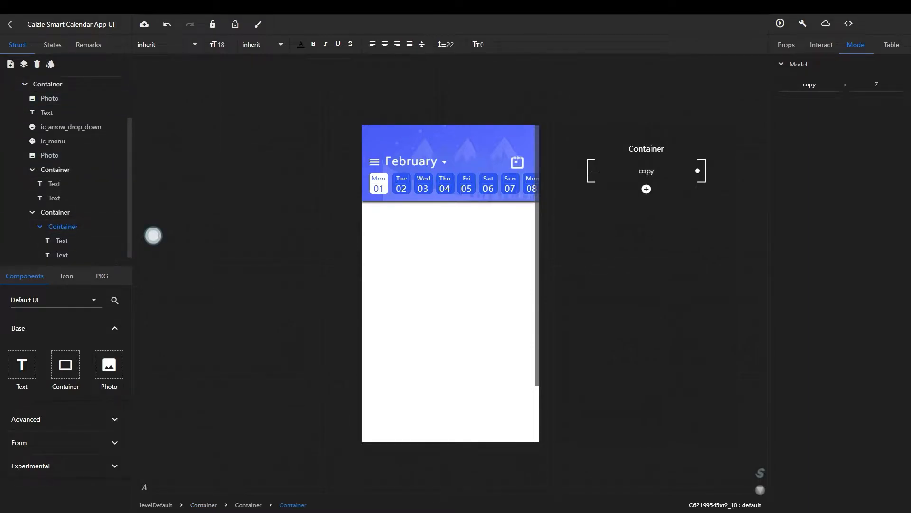
scroll(71, 183, up, 2)
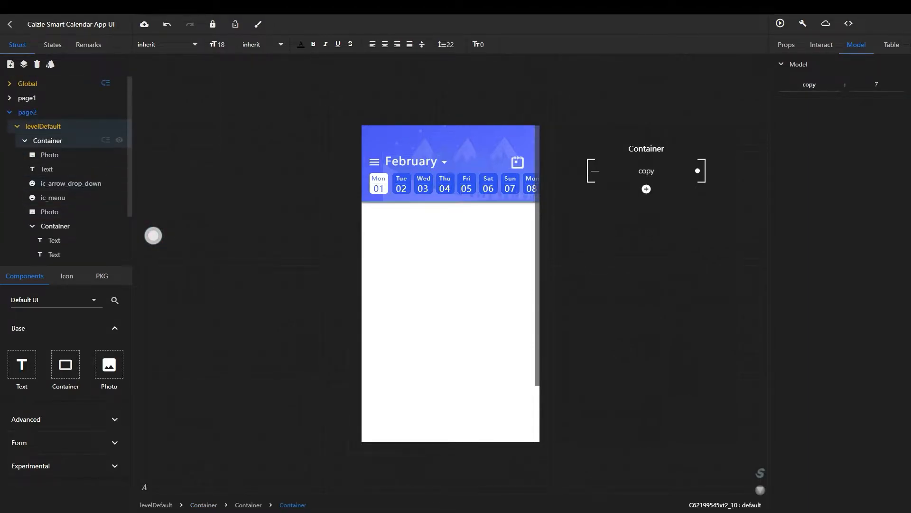
click(48, 140)
click(45, 45)
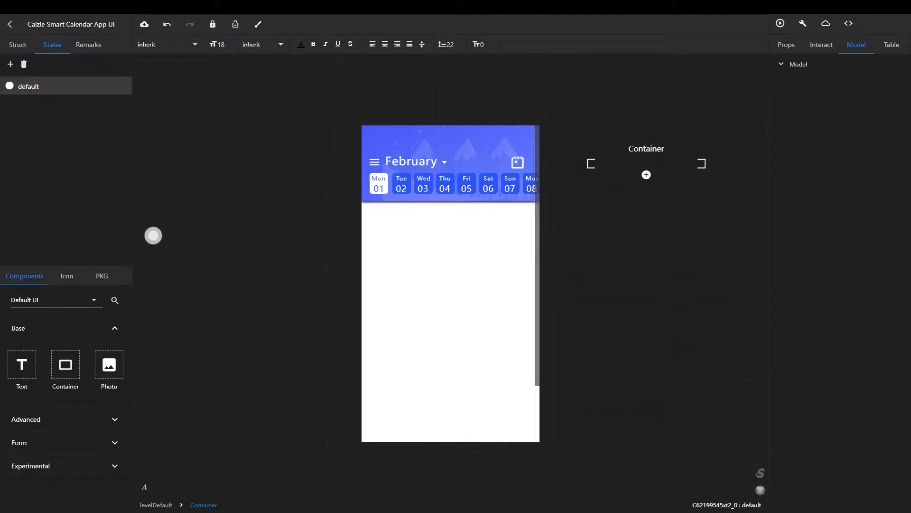
click(10, 64)
click(28, 104)
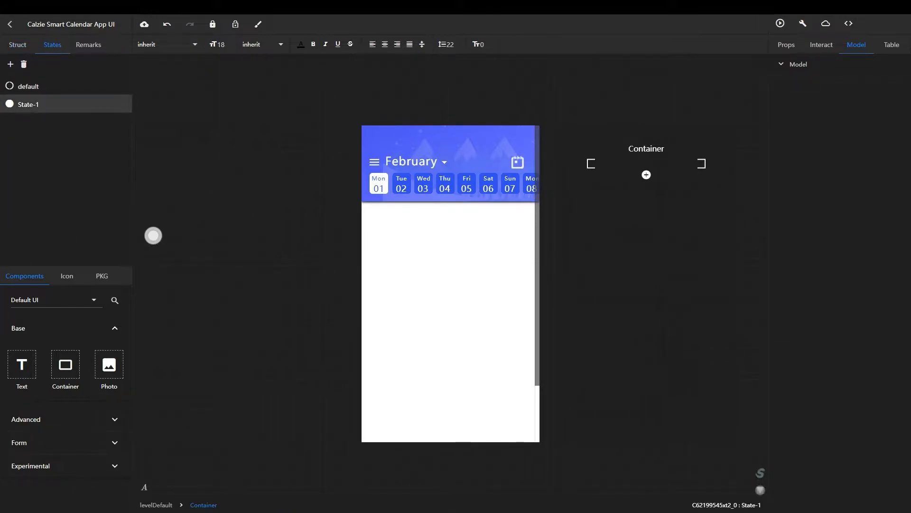
click(470, 163)
drag(451, 201, 451, 320)
Add a State-1 state to the header's mountain background photo and move the photo down toward the enlarged header's lower edge
click(18, 45)
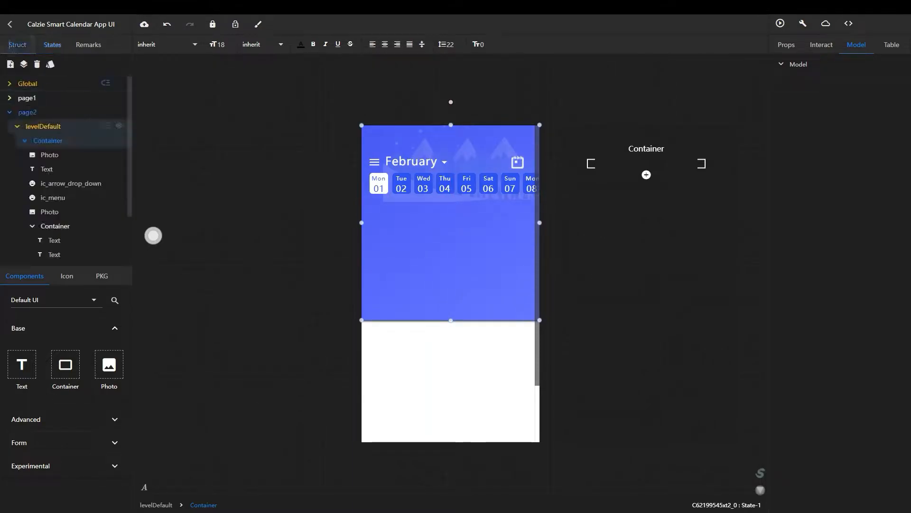
click(46, 169)
click(49, 155)
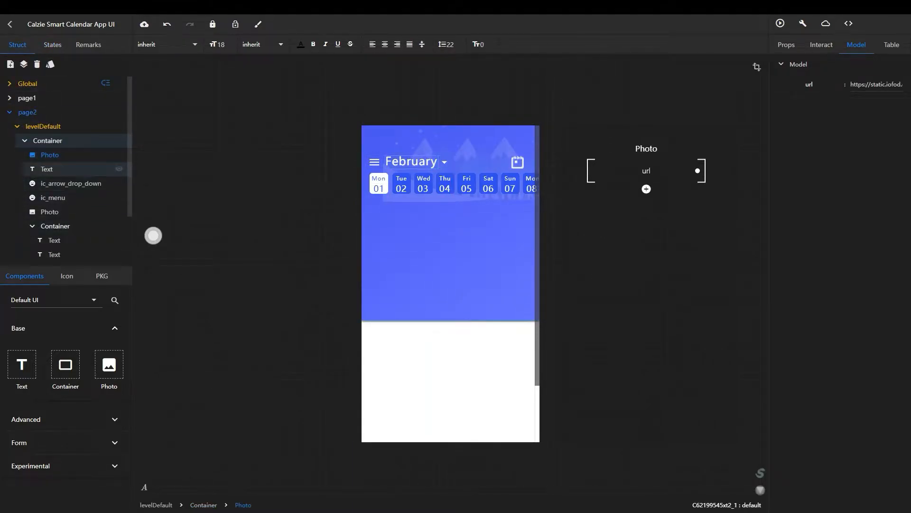
click(46, 44)
click(11, 64)
click(28, 103)
drag(456, 216, 456, 337)
Hide the Mon 01 day container in State-1 and collapse its branch in the structure tree
click(379, 183)
click(18, 45)
click(32, 188)
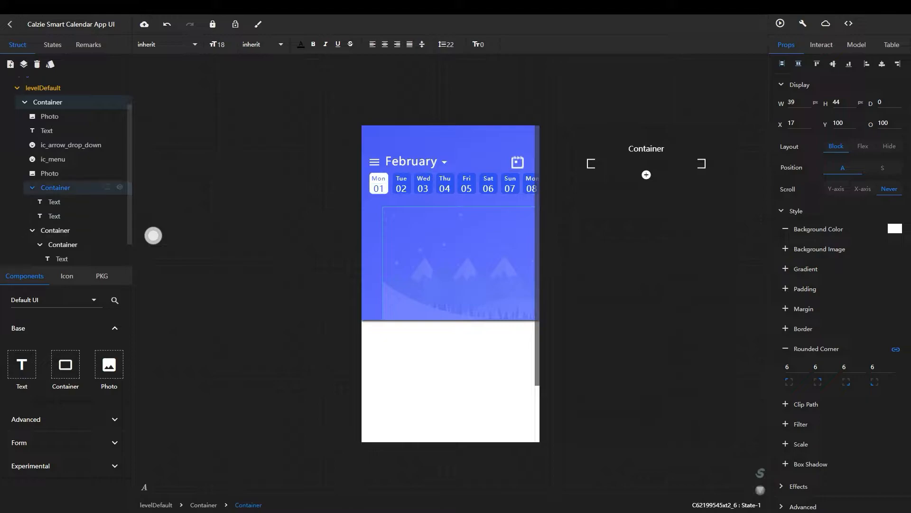
click(121, 187)
click(32, 187)
Hide the container holding the remaining weekday tiles in State-1 and collapse its branch in the structure tree
click(55, 201)
click(52, 44)
click(29, 104)
click(17, 44)
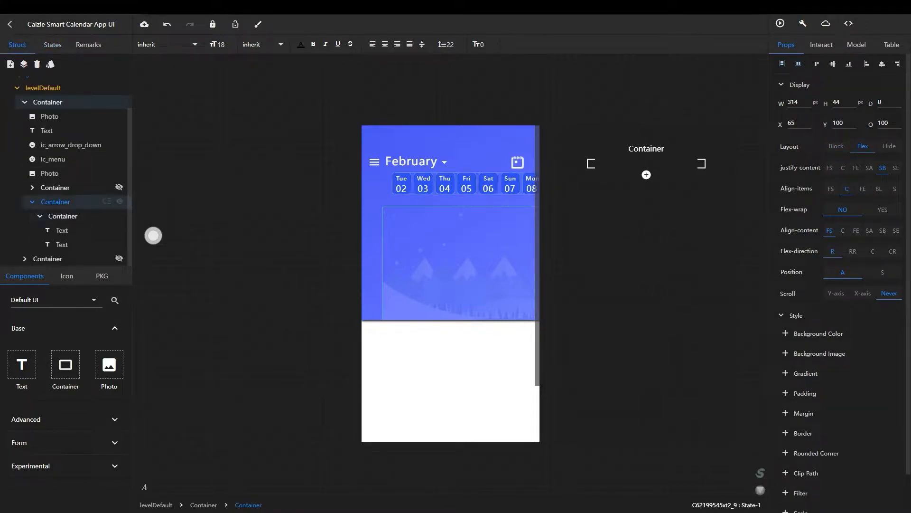
click(120, 201)
click(32, 202)
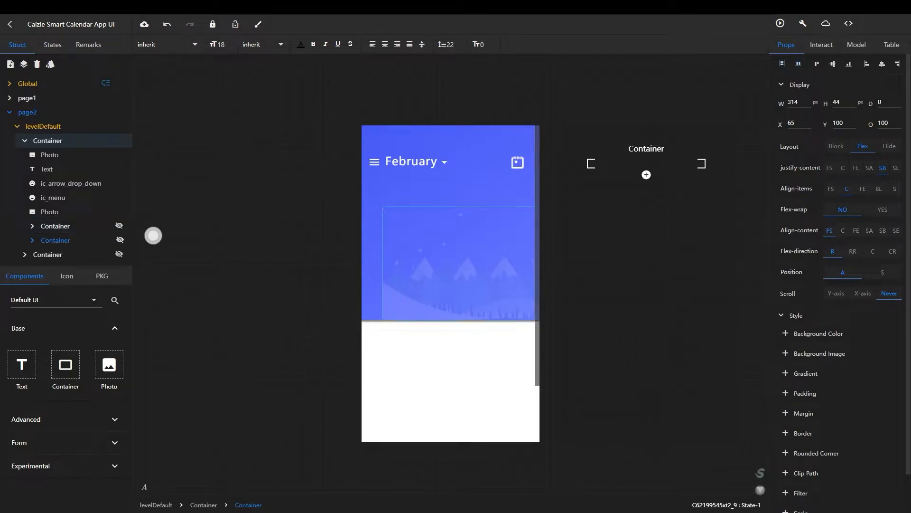
Add a new container inside the header container and set its size to 327 by 279 px
click(47, 141)
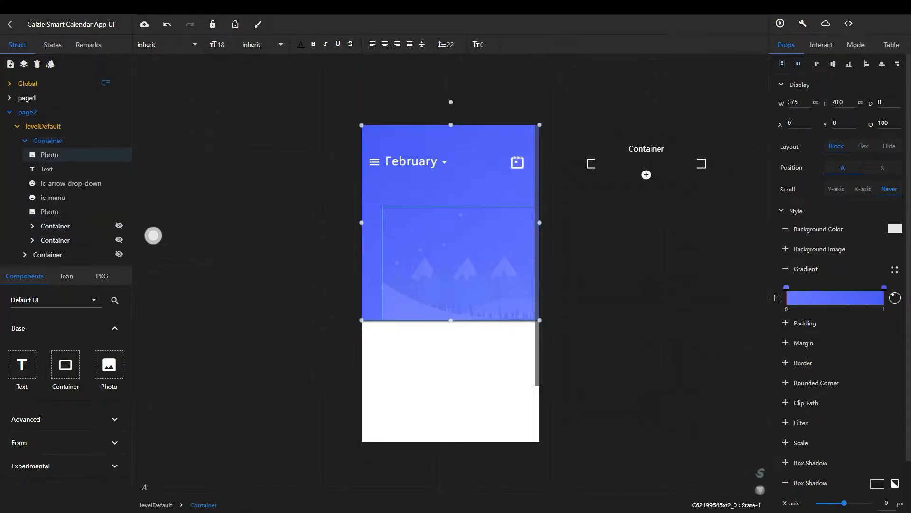
drag(65, 364, 483, 225)
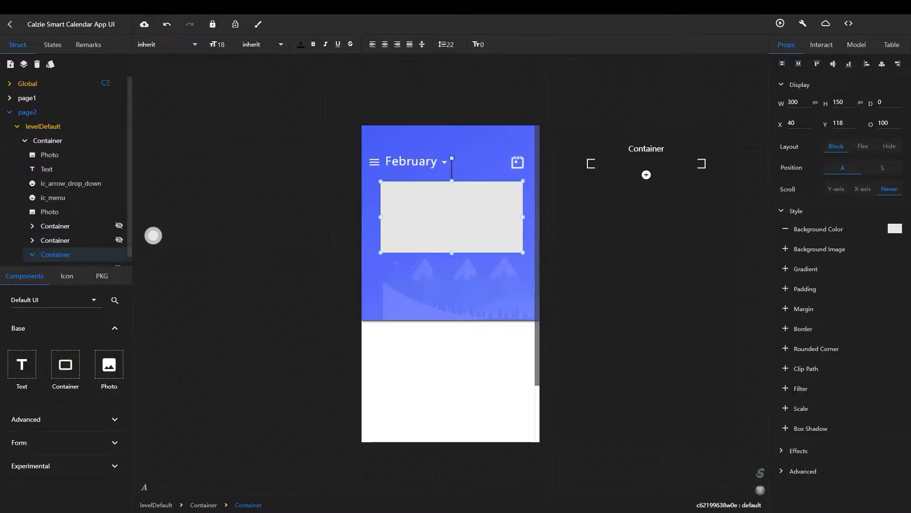
double_click(793, 102)
text(327)
key(Tab)
text(2)
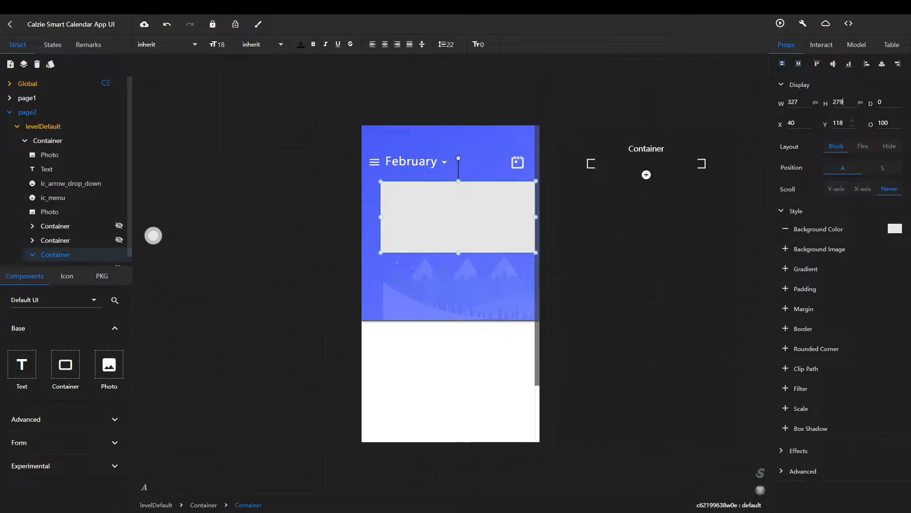
text(79)
key(Tab)
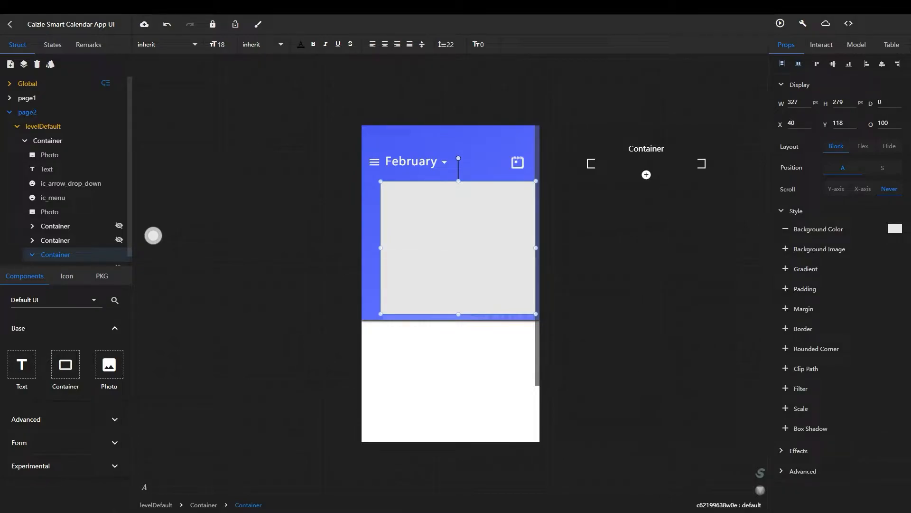
Remove the new container's background color, center it at X 24, and lower its upper edge to Y 140, making it 261 px high
click(786, 229)
drag(458, 247, 451, 251)
key(Left)
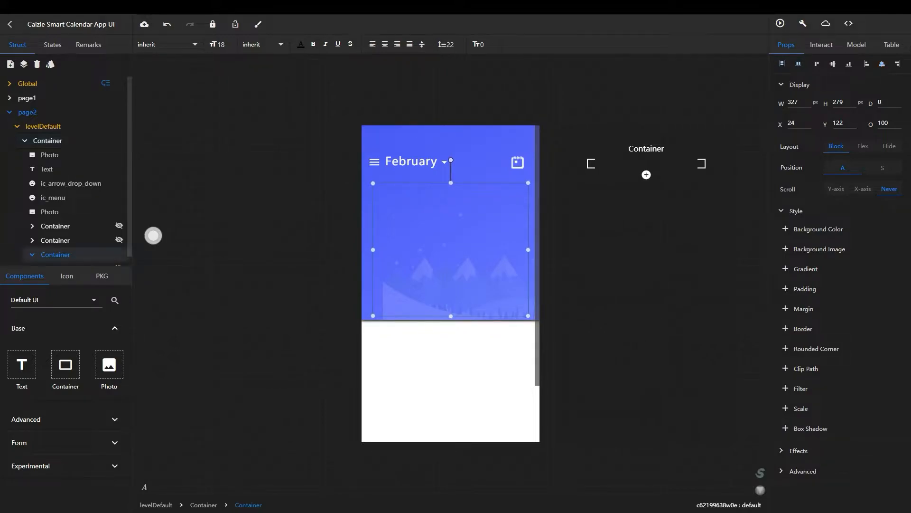
drag(451, 183, 451, 191)
Nest another container inside the transparent one, set it to 312 by 16 px, and remove its background color
drag(66, 364, 430, 222)
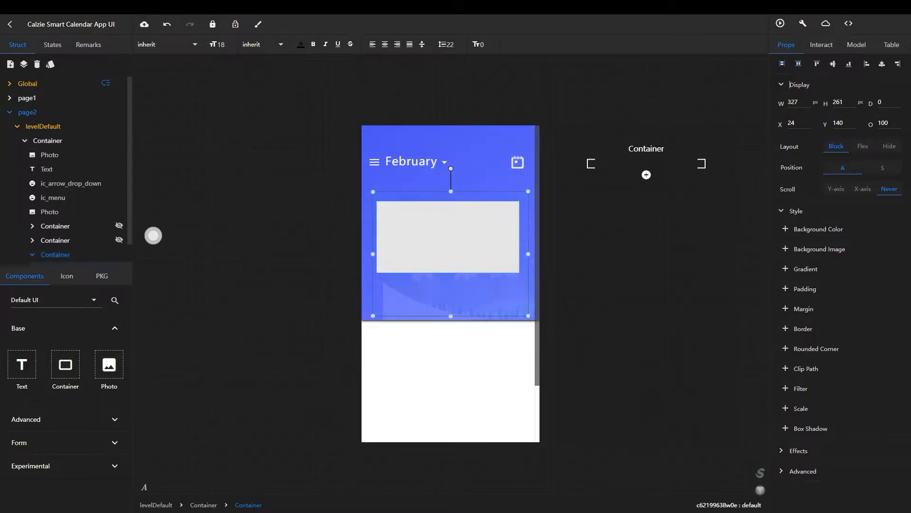
double_click(791, 102)
text(312)
click(838, 102)
key(Return)
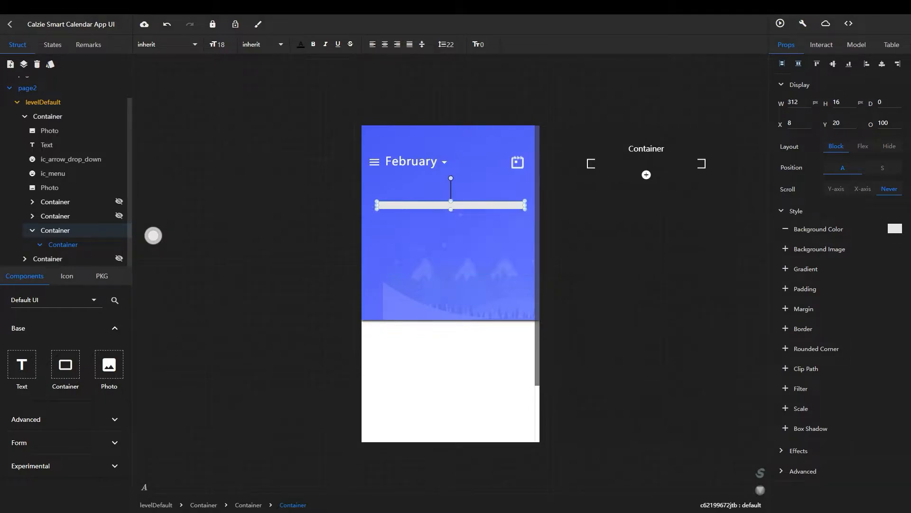
click(786, 229)
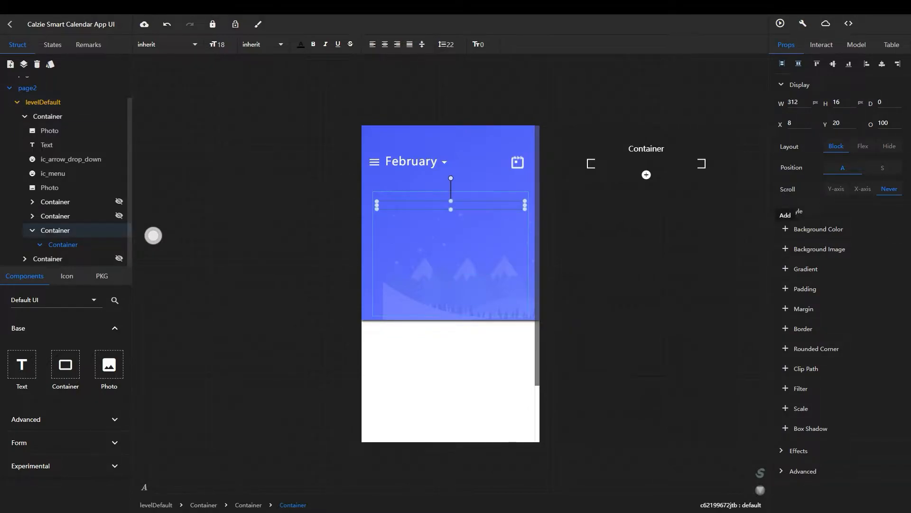
Add a text element to the 312 px wide container with font size 14 and white color
drag(22, 364, 396, 207)
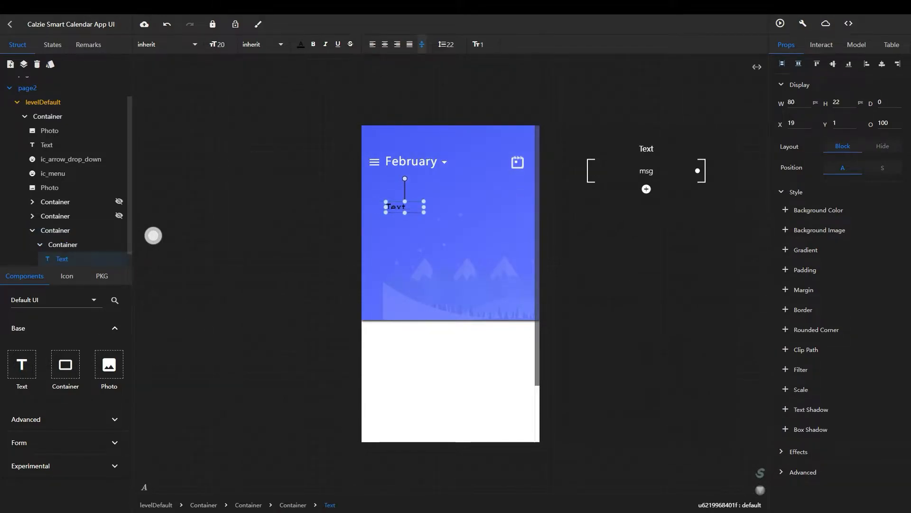
text(14)
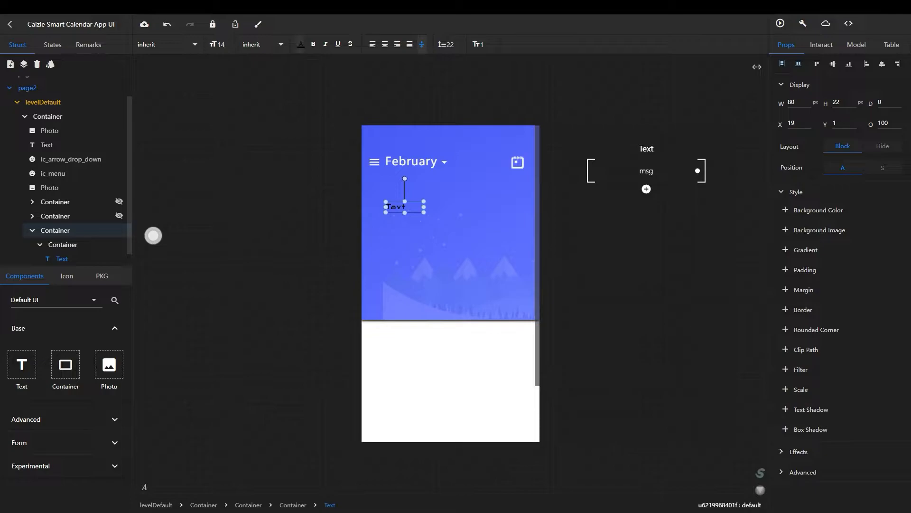
click(301, 44)
click(253, 181)
click(304, 257)
Narrow the text element to about 36 px and center it vertically in its container
drag(424, 207, 403, 207)
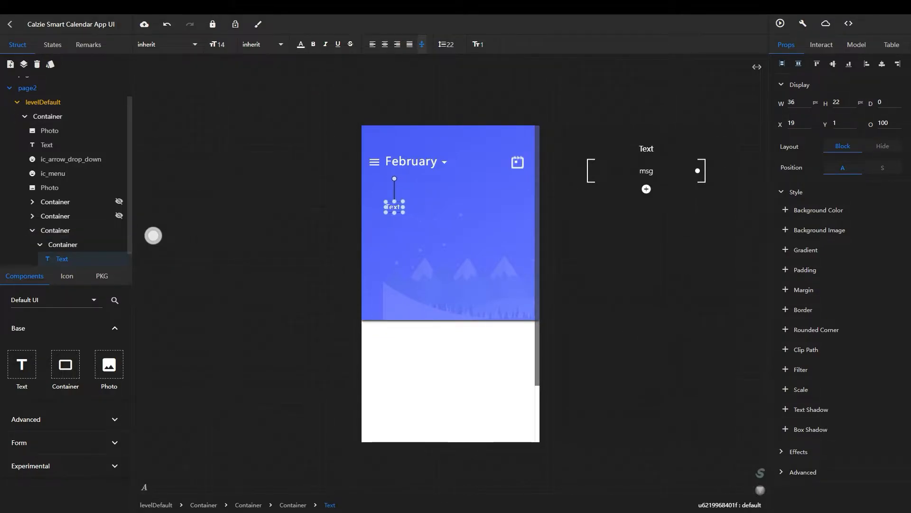
click(833, 64)
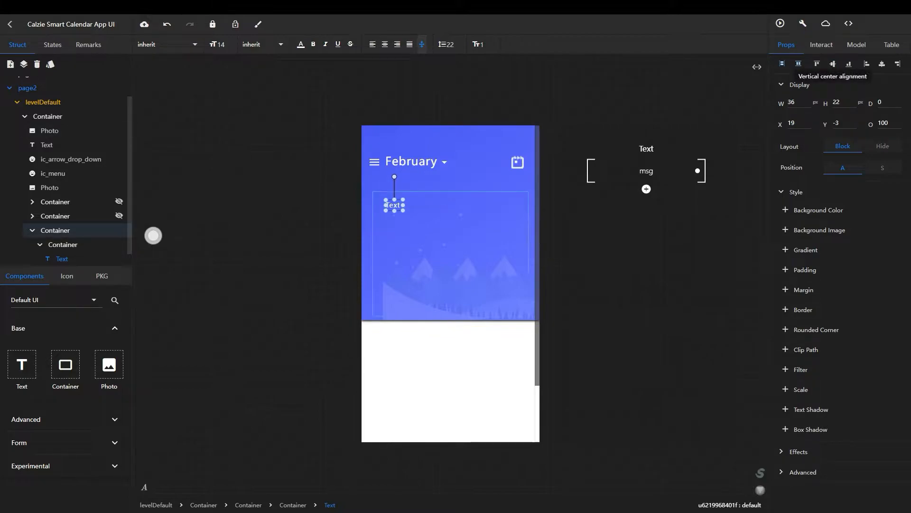
click(451, 205)
click(62, 259)
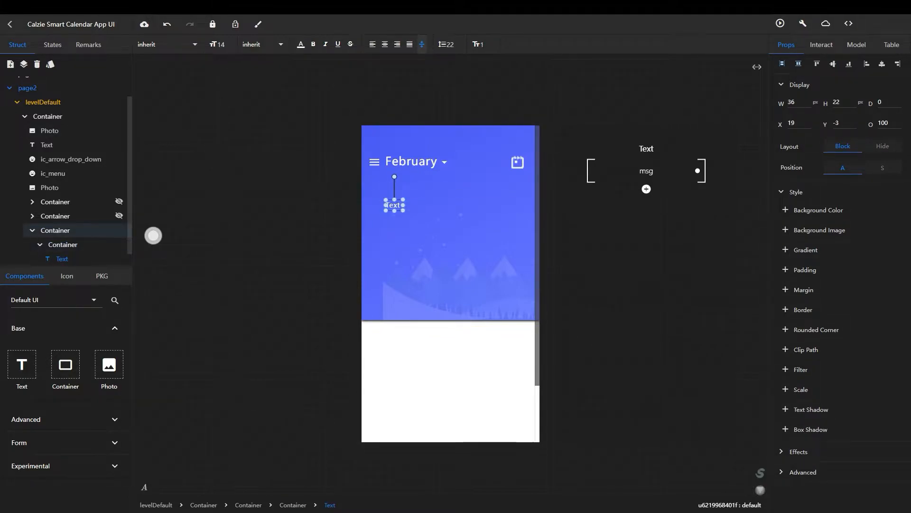
Add a one-dimensional model value named copy with value 7 to the text, and set the text's position to S
click(646, 189)
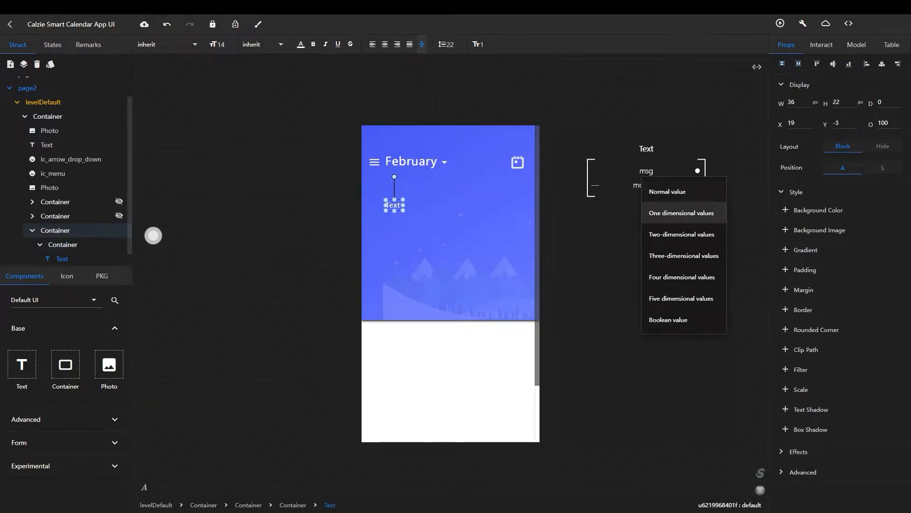
click(674, 212)
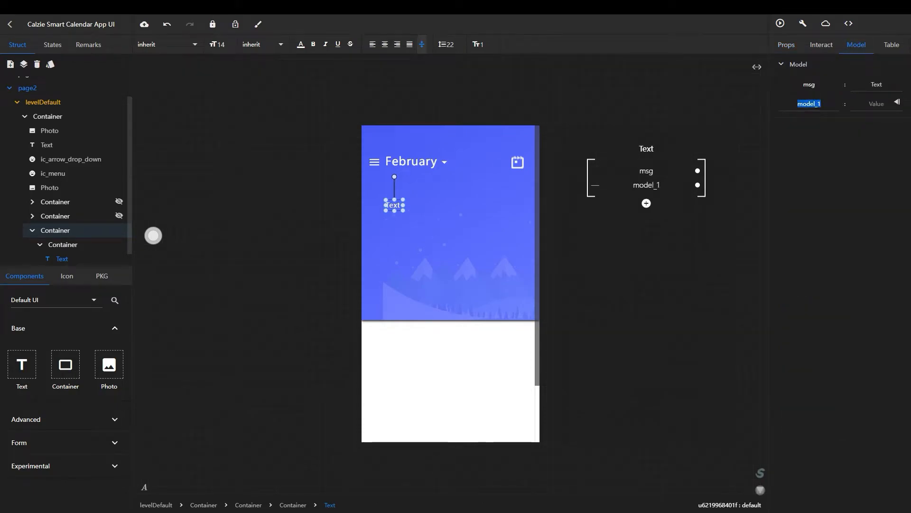
text(copy)
key(Return)
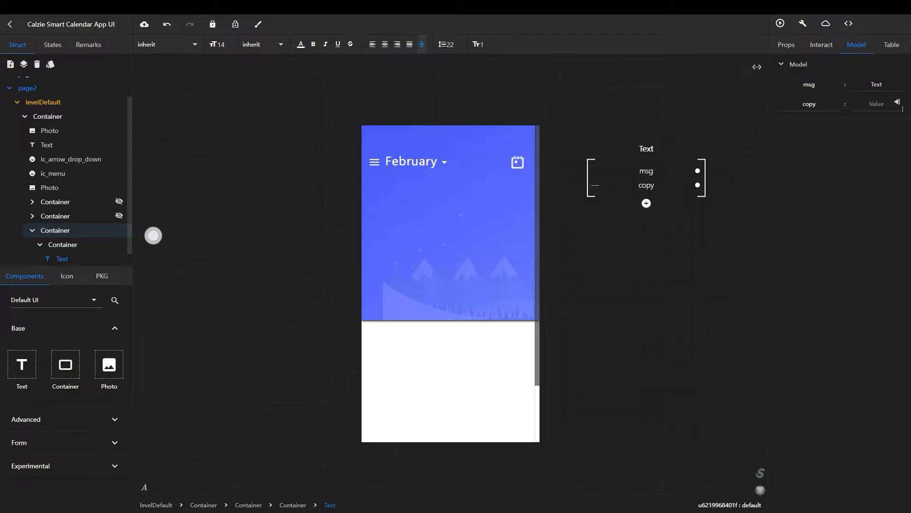
text(7)
click(787, 44)
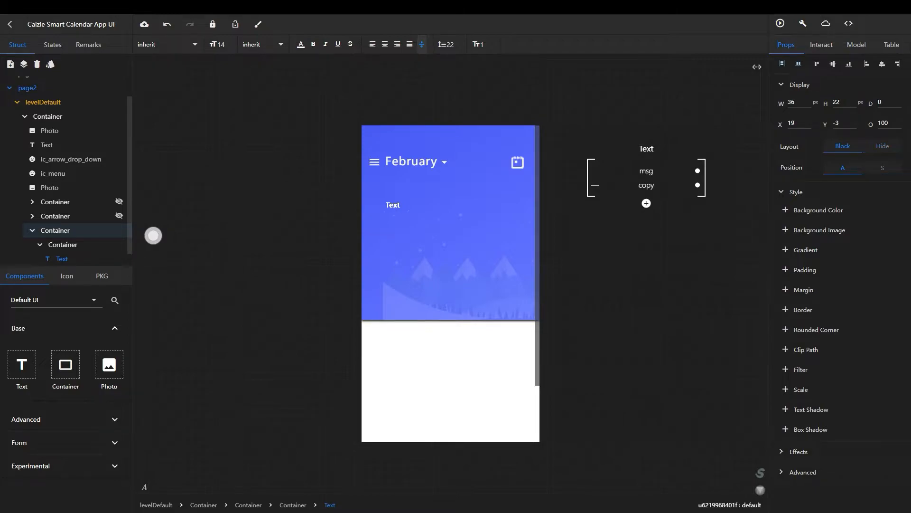
click(884, 168)
Set the text row's container to Flex layout with justify-content SE, and align it to the upper center of its parent
click(62, 245)
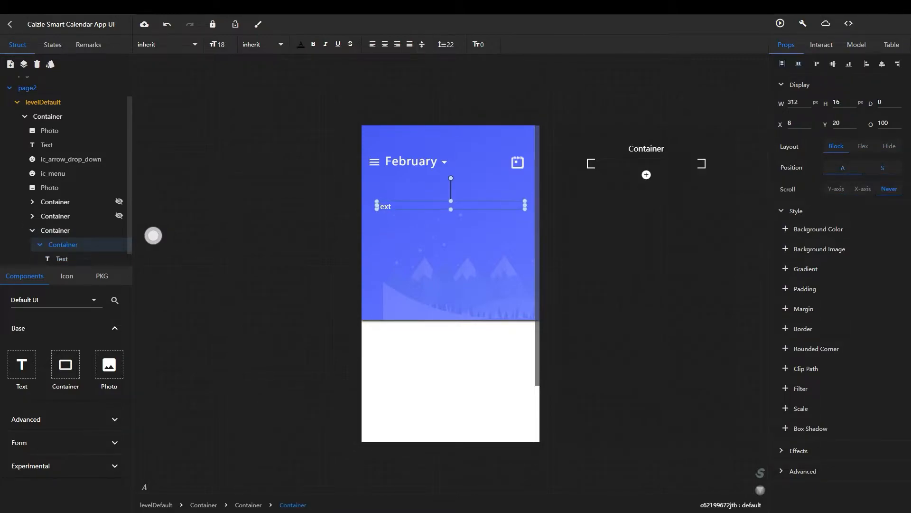
click(863, 146)
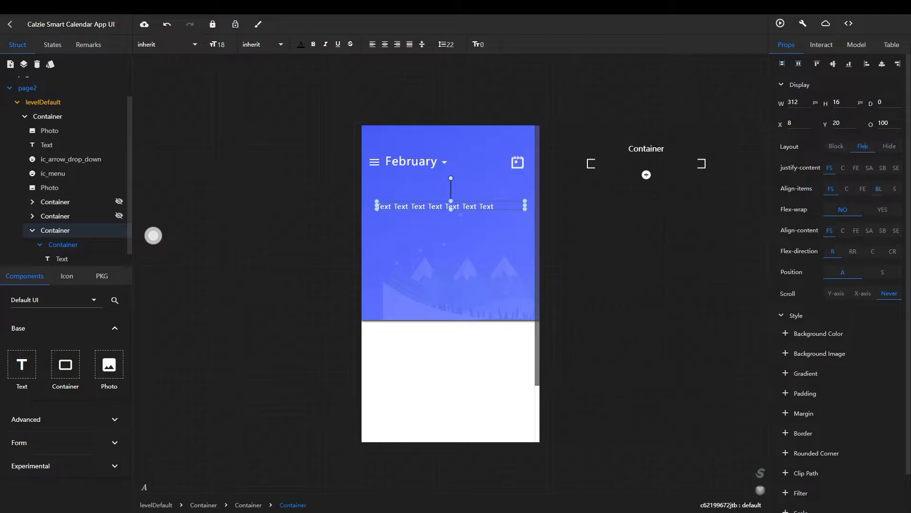
click(896, 168)
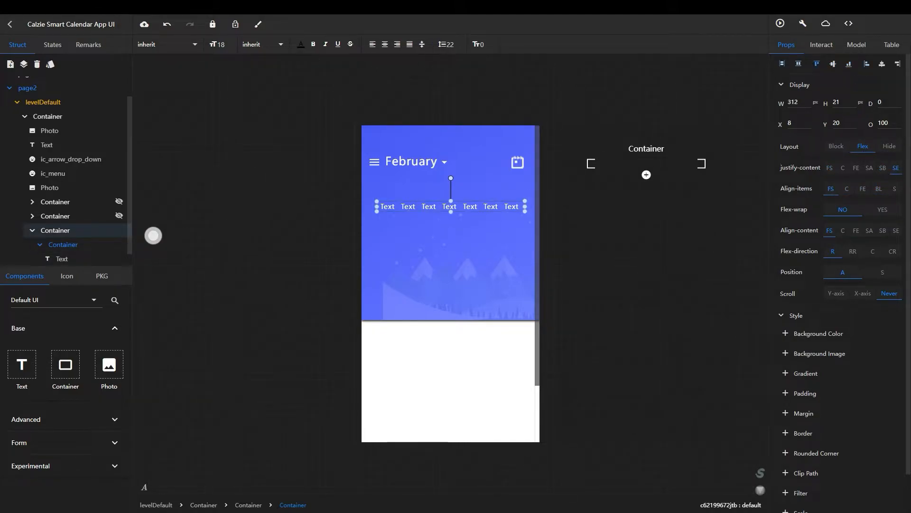
click(882, 64)
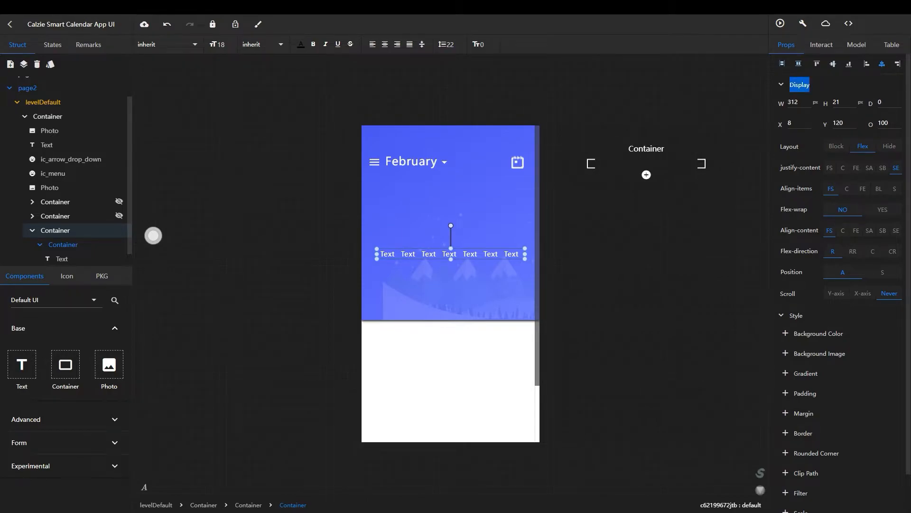
click(817, 63)
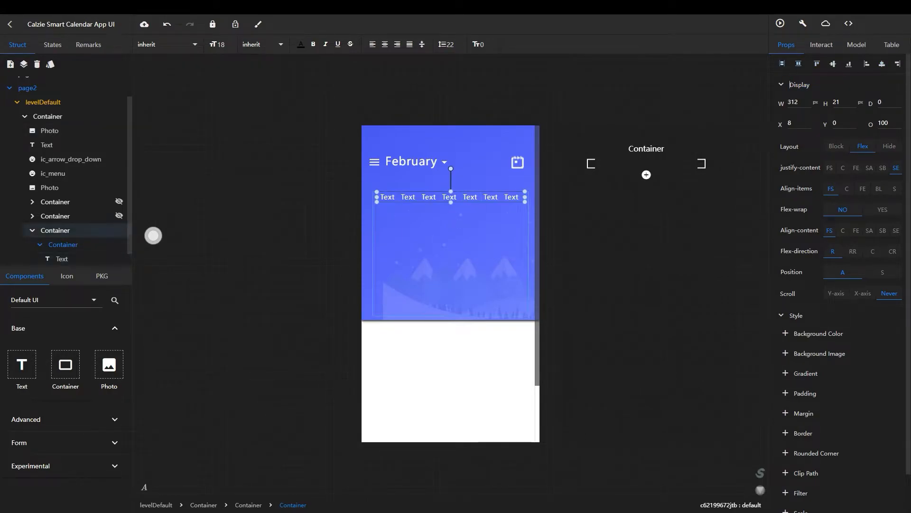
Add a normal model value named copy with value 5 to the text row container, enable its flex-wrap and set its position to S
click(646, 175)
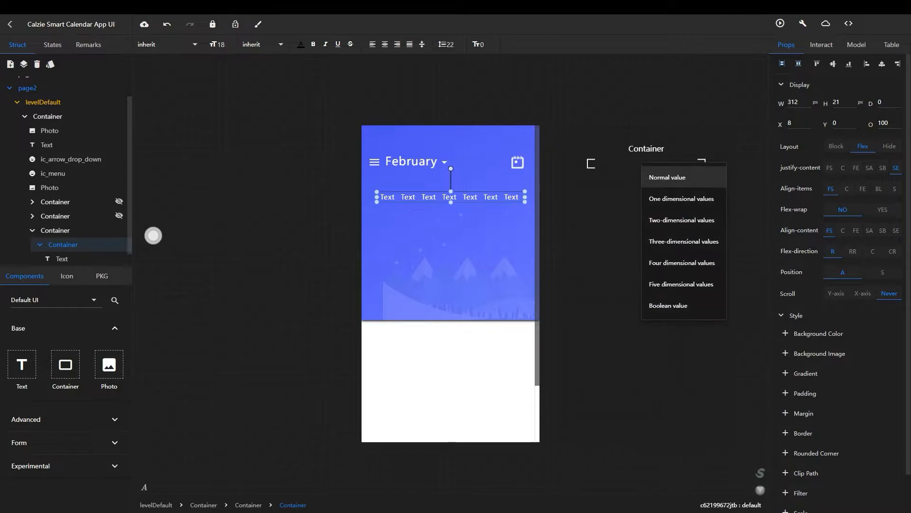
click(668, 177)
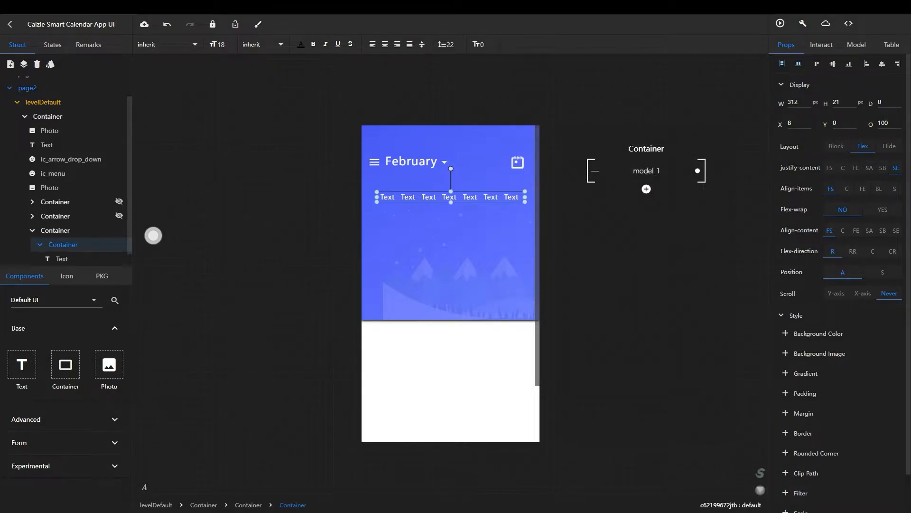
text(copy)
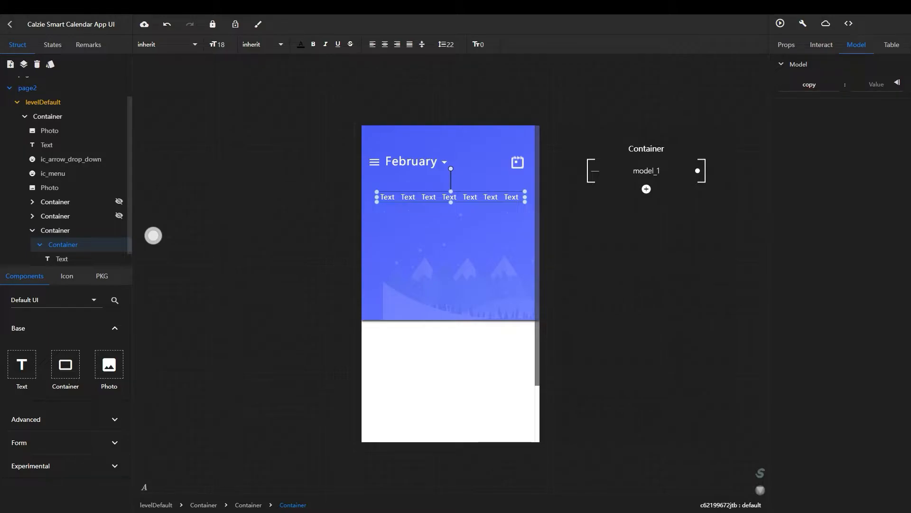
key(Return)
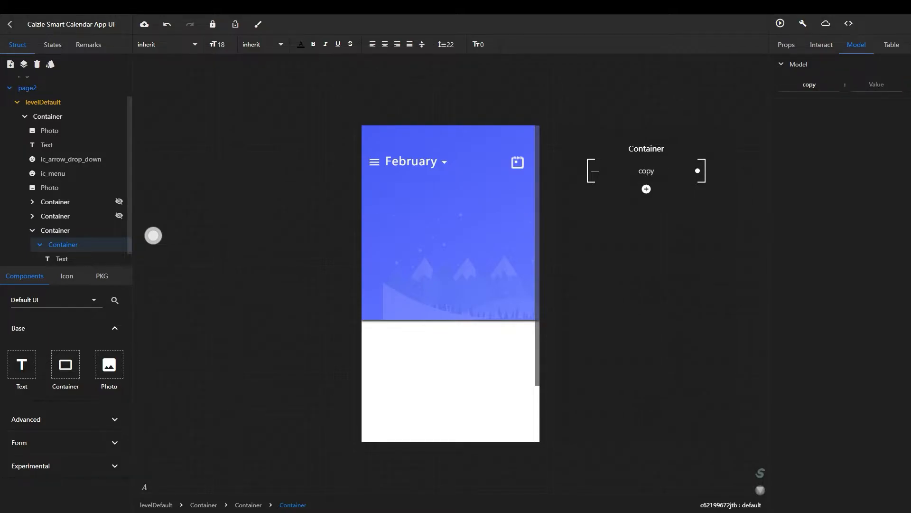
text(5)
key(Return)
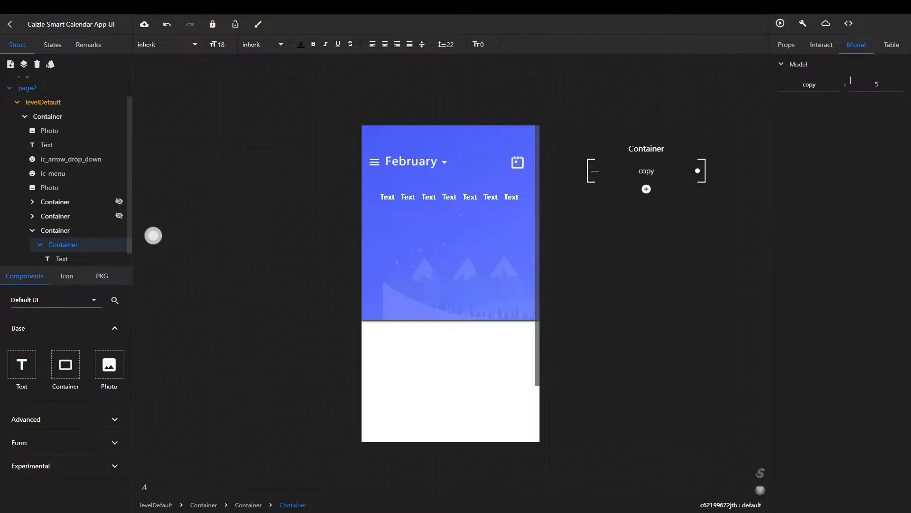
click(787, 44)
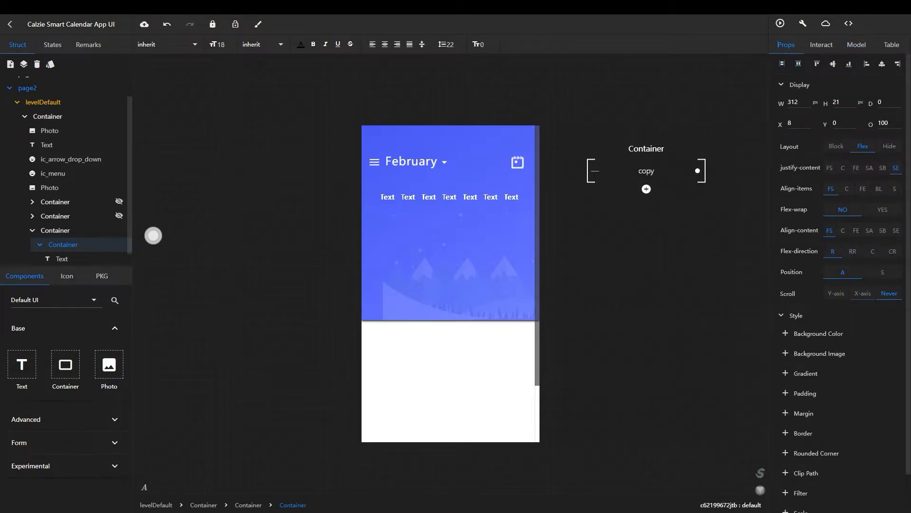
click(883, 209)
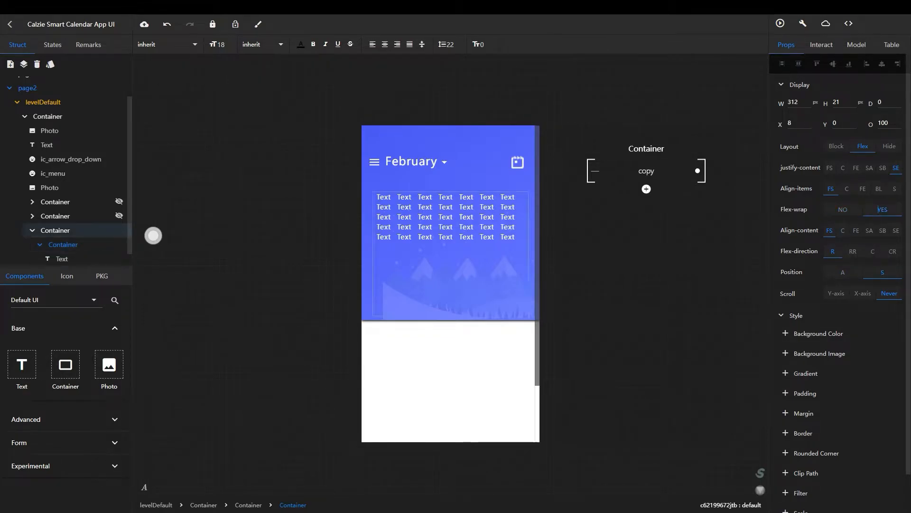
Set the parent container to Flex layout with wrapping enabled, justify-content SA and align-items C
click(55, 230)
click(863, 146)
click(869, 167)
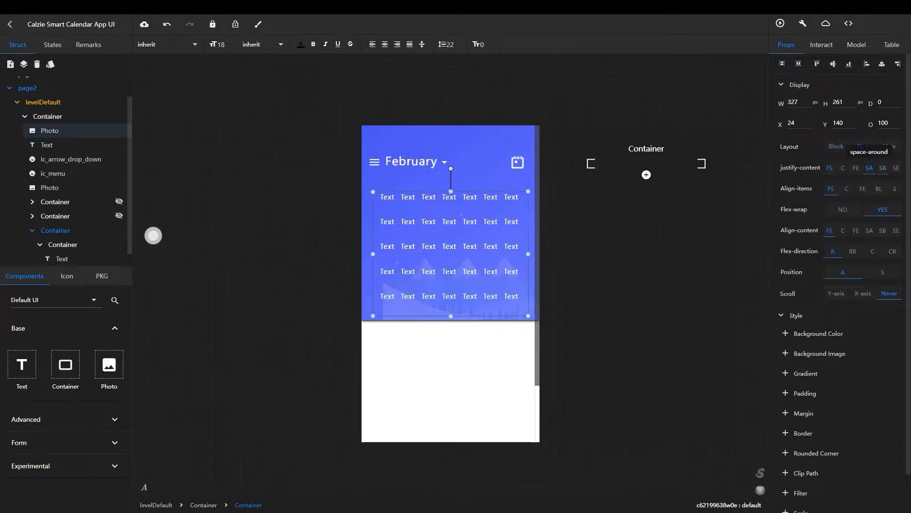
click(848, 189)
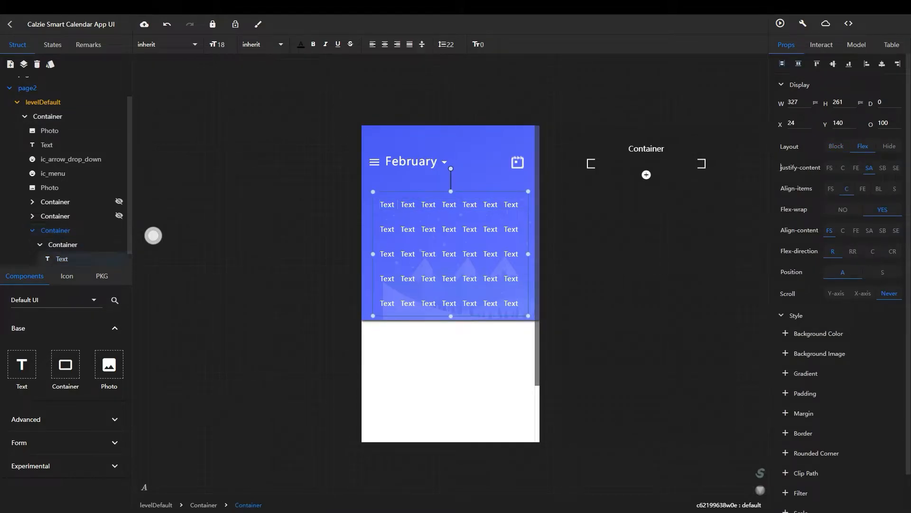
Add a two-dimensional model value to the repeated text element inside the row container
click(62, 259)
click(857, 45)
click(646, 203)
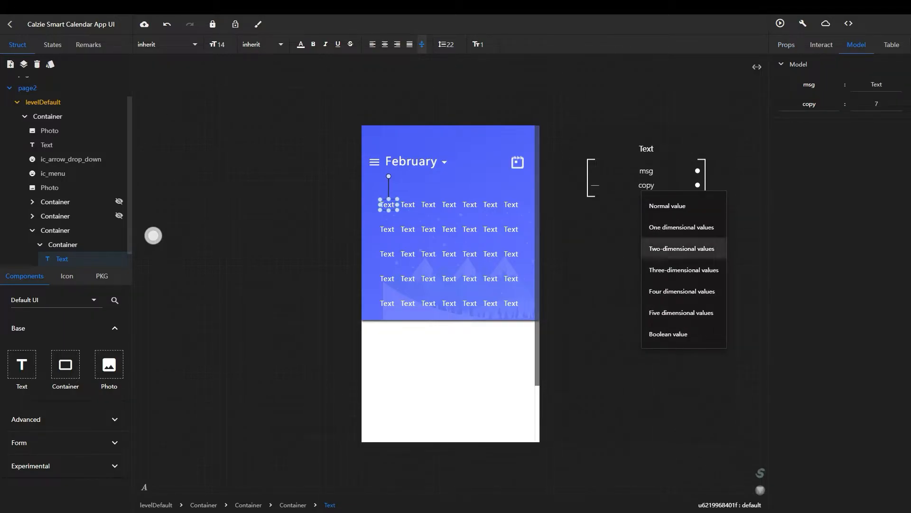
click(681, 248)
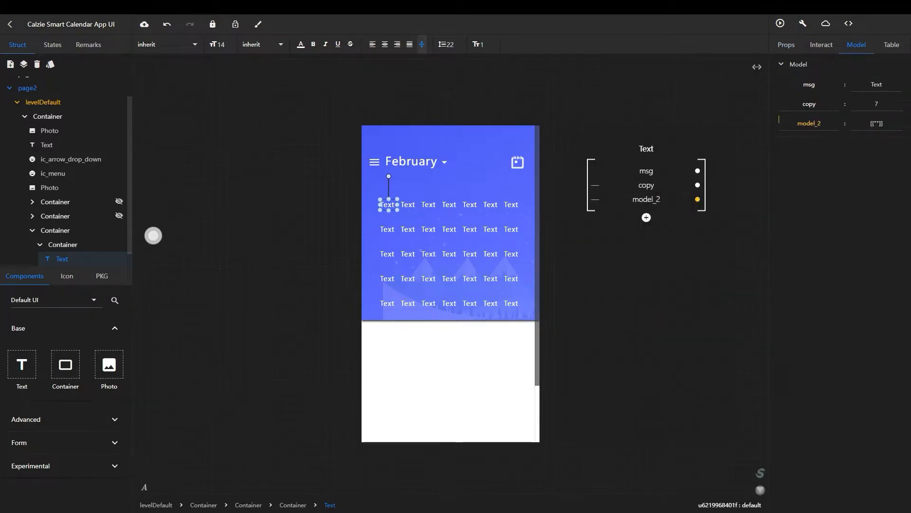
Expand the text's two-dimensional value to five groups of seven entries each
click(877, 123)
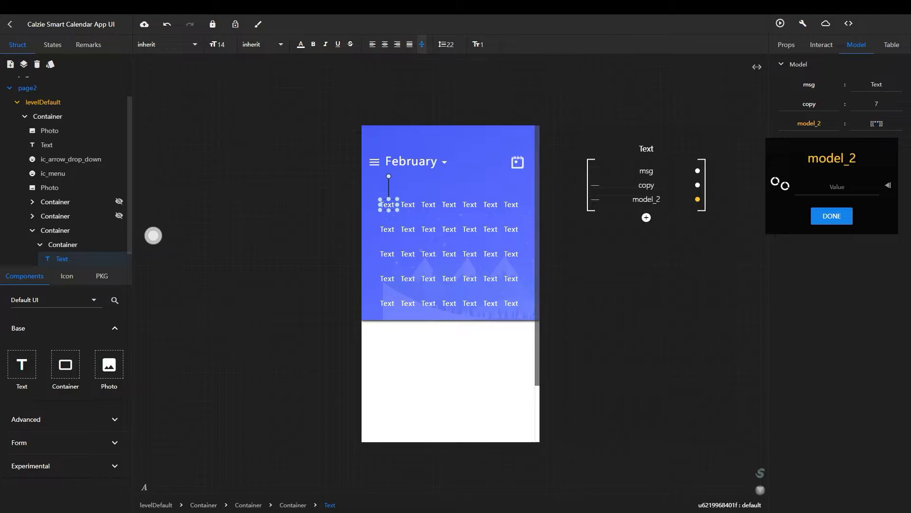
click(781, 184)
click(780, 184)
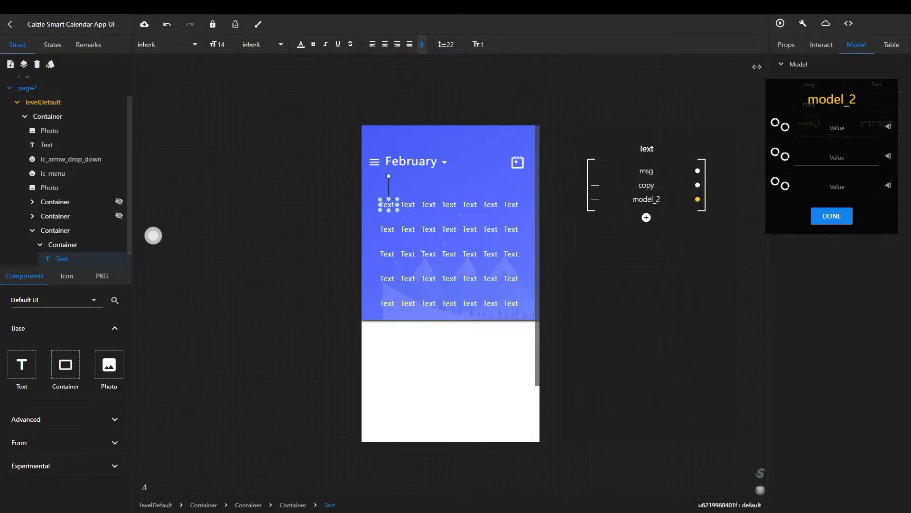
click(781, 184)
click(781, 188)
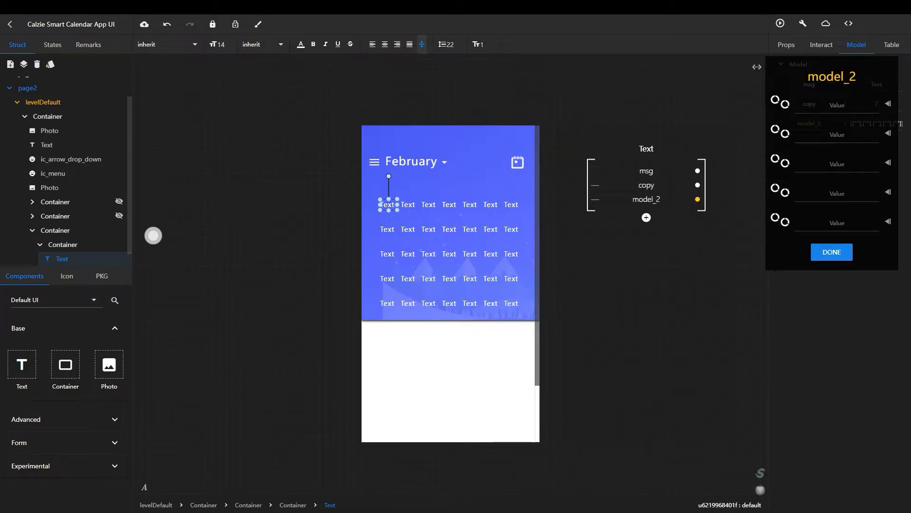
click(785, 192)
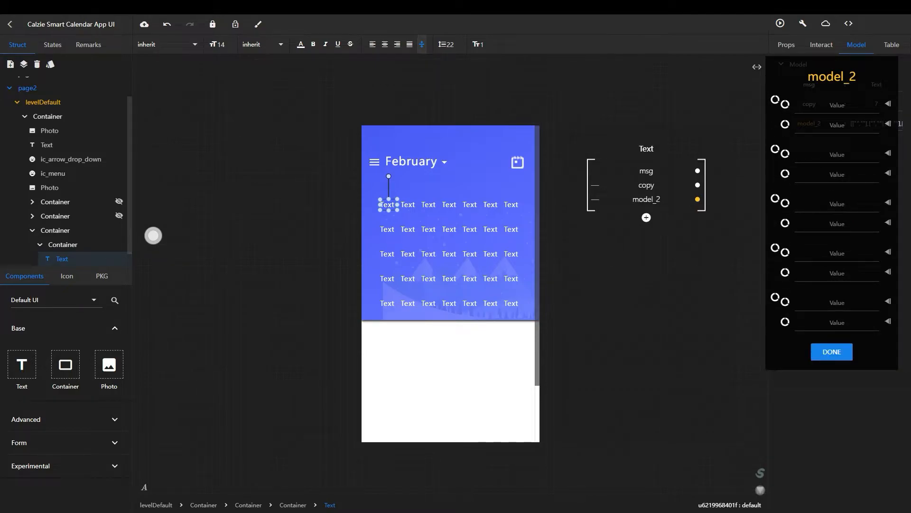
click(785, 104)
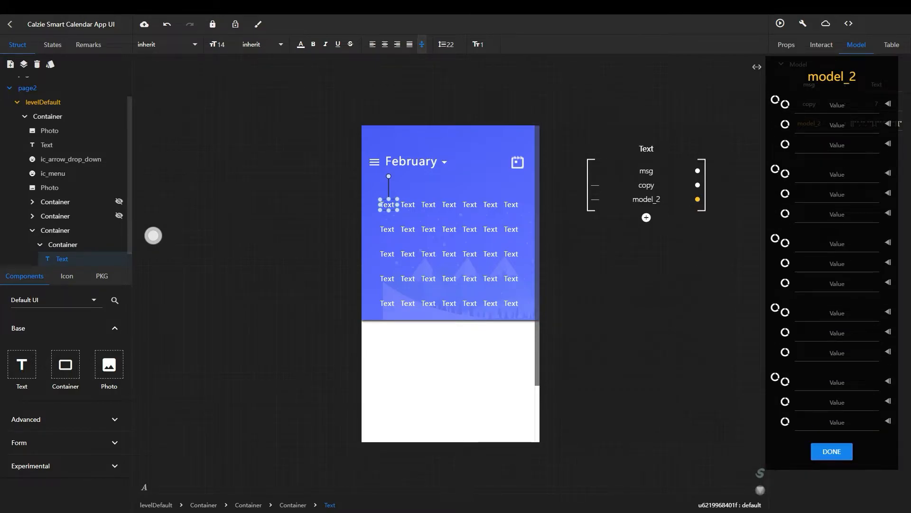
click(785, 104)
click(785, 104)
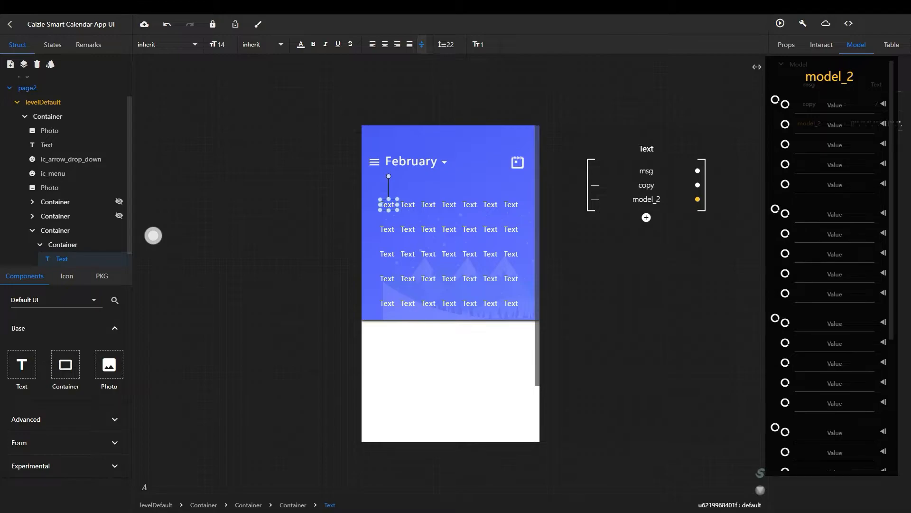
click(785, 104)
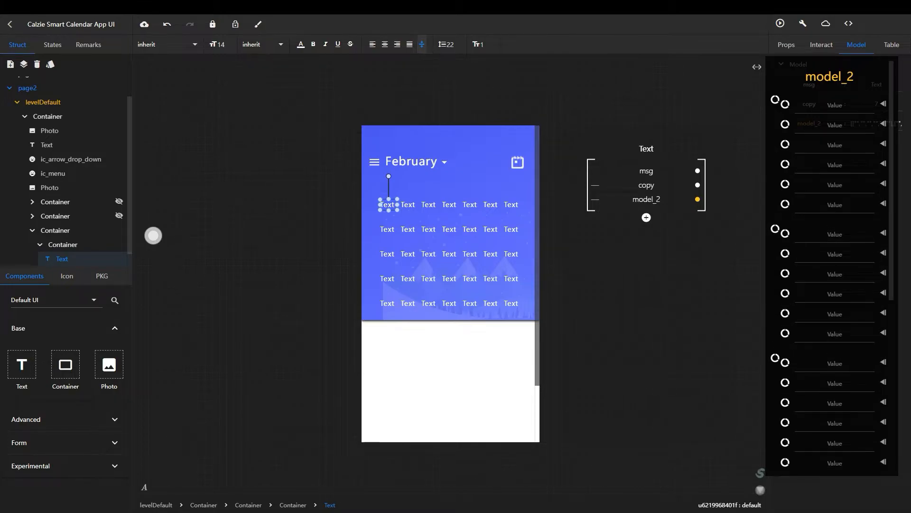
click(785, 104)
Leave the first entry of the two-dimensional value blank, fill the following entries with the day numbers 1 to 28, and apply them
click(834, 125)
text(1)
key(Tab)
text(2)
key(Tab)
text(3)
key(Tab)
text(4)
key(Tab)
text(5)
key(Tab)
key(Tab)
text(7)
key(Tab)
text(8)
key(Tab)
text(9)
key(Tab)
text(10)
key(Tab)
text(11)
key(Tab)
text(12)
key(Tab)
text(13)
key(Tab)
text(14)
key(Tab)
text(15)
key(Tab)
text(16)
key(Tab)
text(17)
key(Tab)
text(18)
key(Tab)
text(19)
key(Tab)
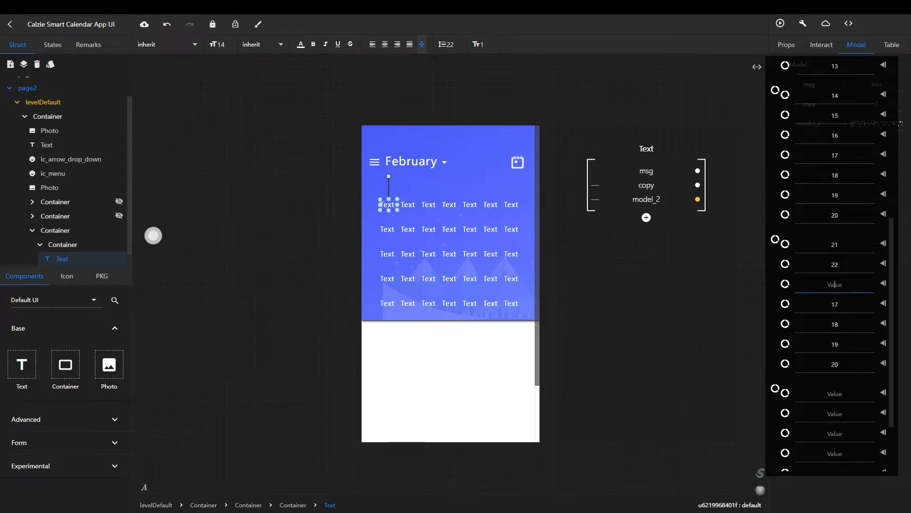
text(23)
key(Tab)
text(12)
text(24)
key(Tab)
text(25)
key(Tab)
text(26)
key(Tab)
text(27)
key(Tab)
text(28)
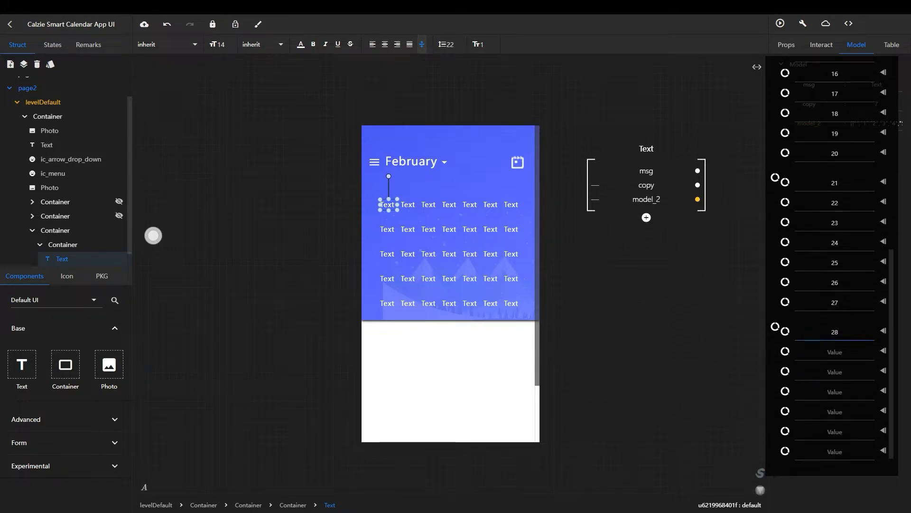
scroll(834, 332, down, 1)
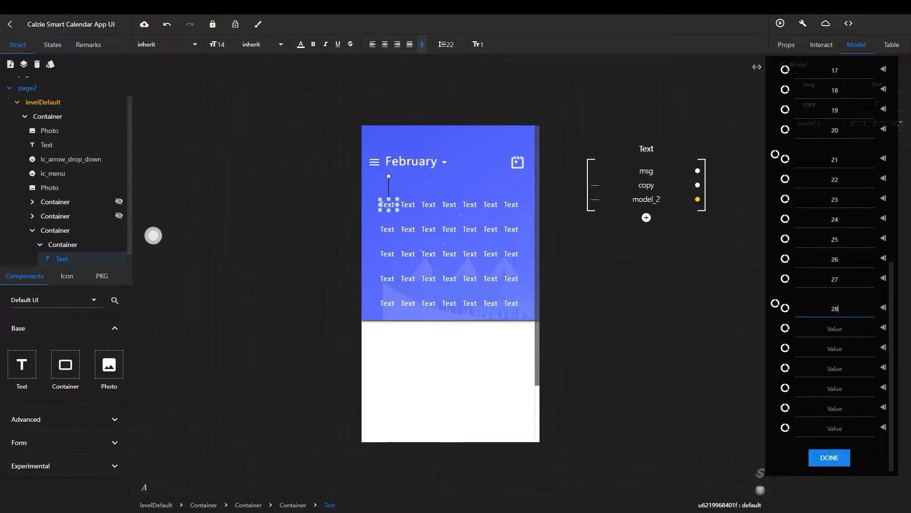
click(829, 457)
Rename the two-dimensional model value to msg so that it replaces the text's default message
double_click(812, 123)
text(msg)
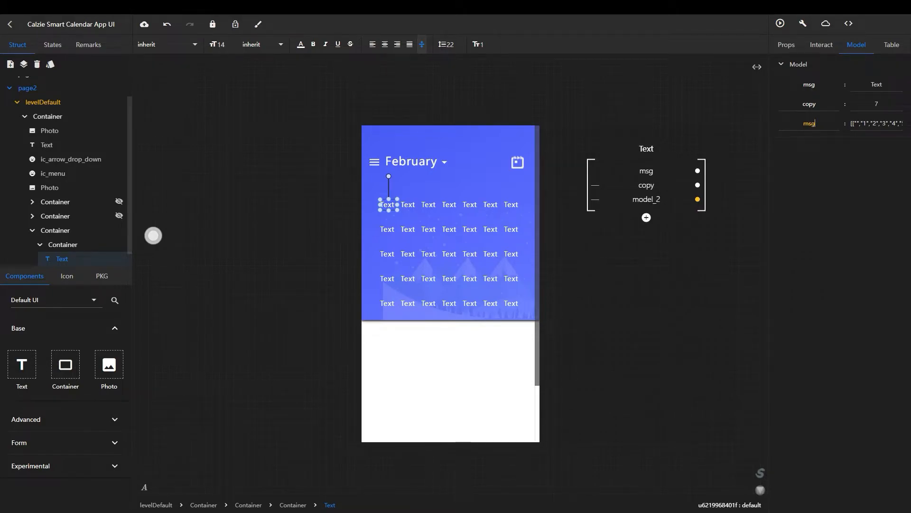
key(Return)
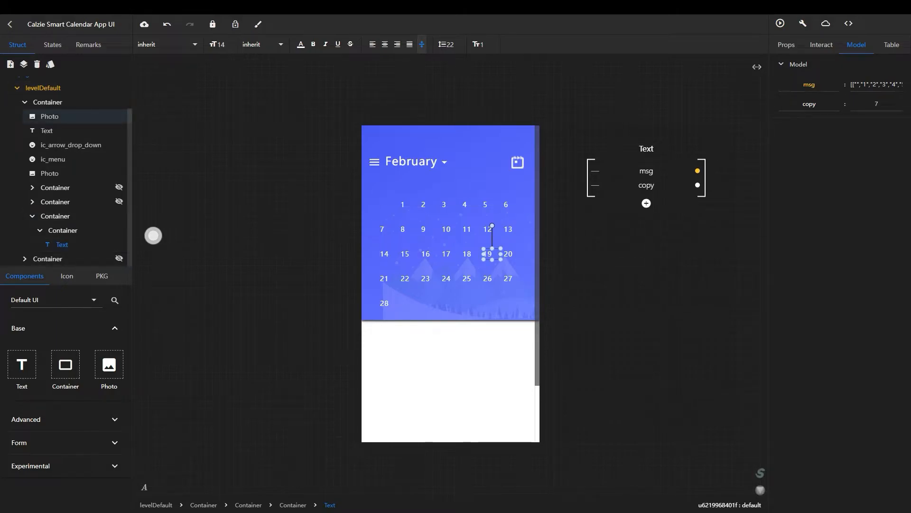
Reopen the text's msg values and clear the entry for day 19
double_click(878, 85)
scroll(831, 266, down, 8)
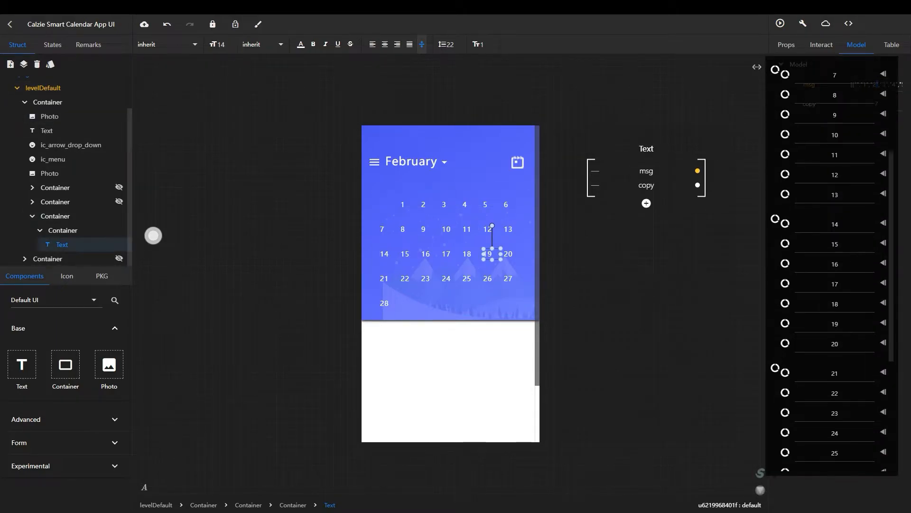
click(839, 309)
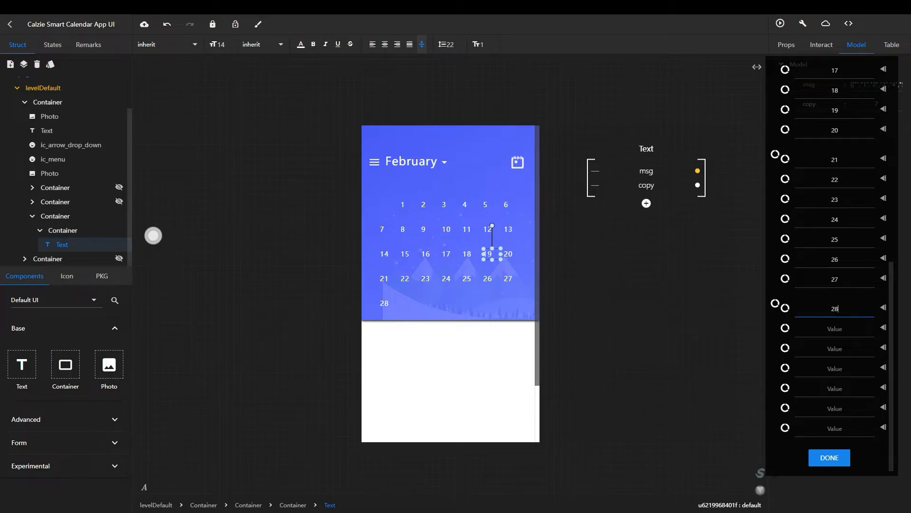
click(835, 110)
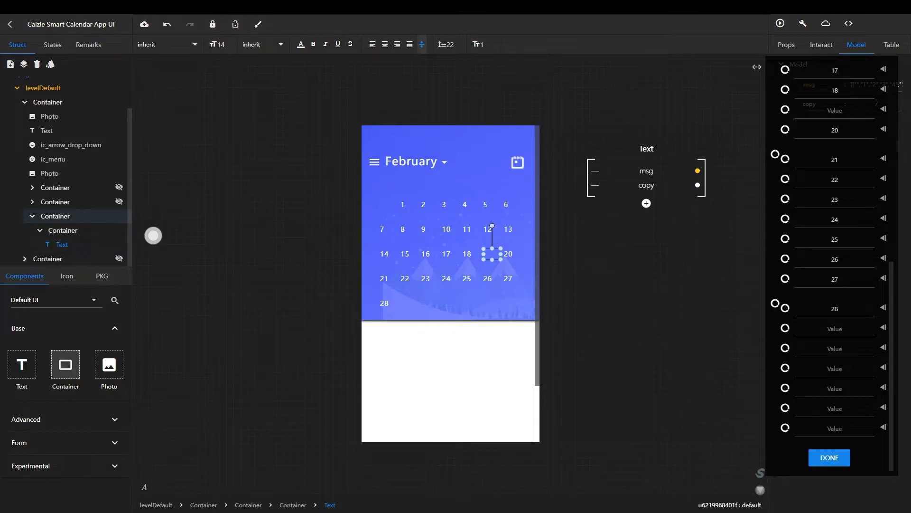
Add a new container inside the month grid container near the blank day 19 and shrink it to about 28 by 14 px
drag(486, 251, 496, 259)
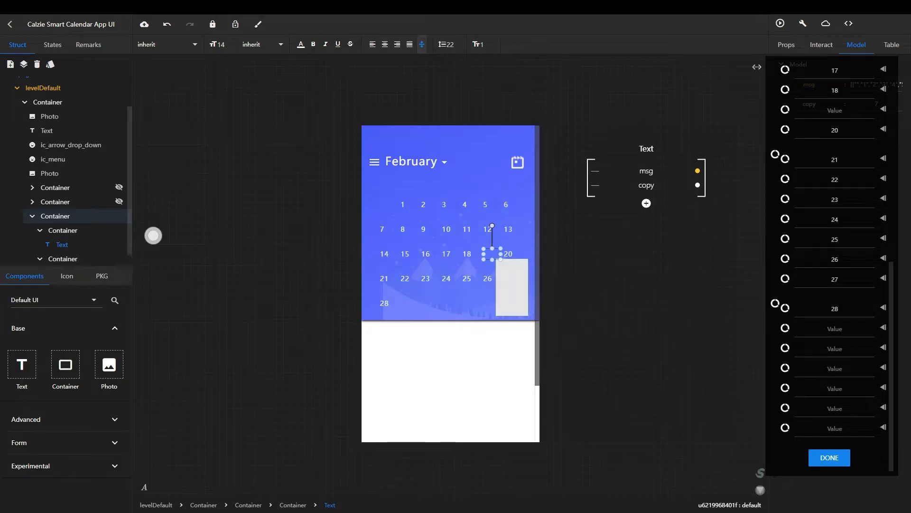
click(786, 45)
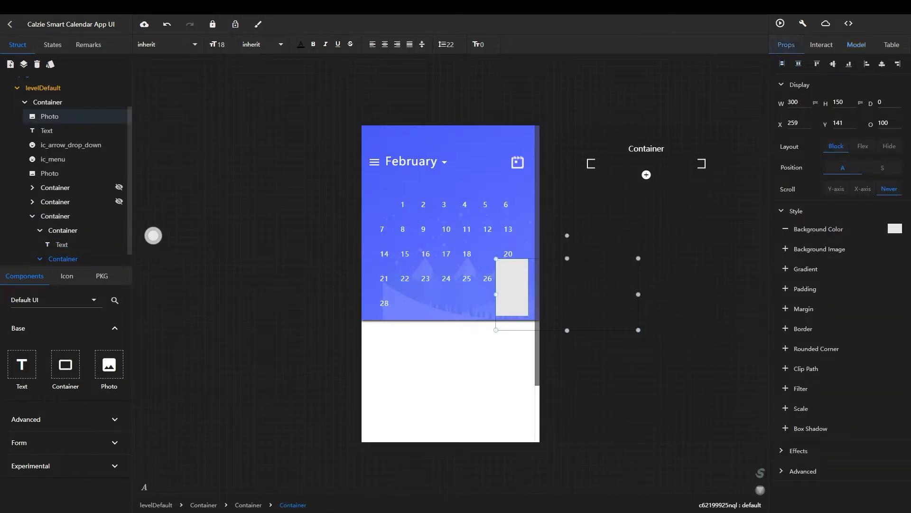
drag(638, 330, 511, 266)
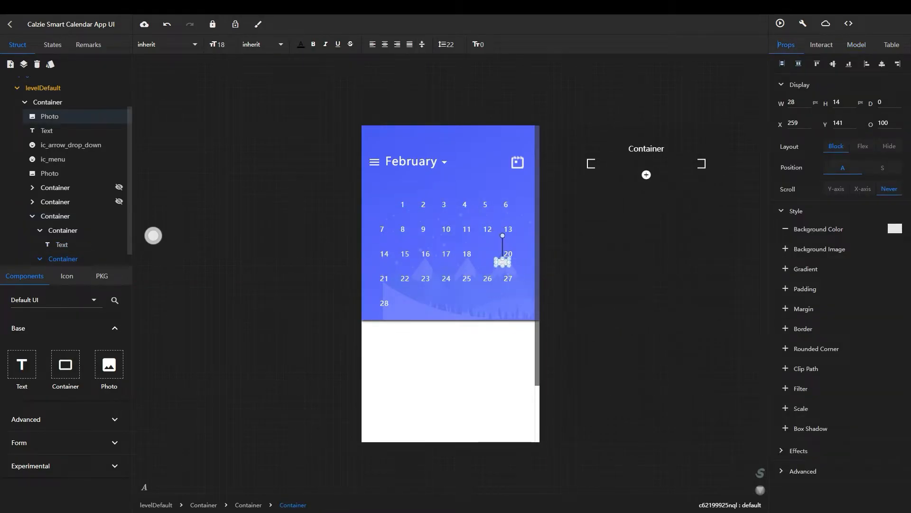
Resize the new container to 36 by 23 px and move it over the blank day 19, at about X 222, Y 120
click(62, 244)
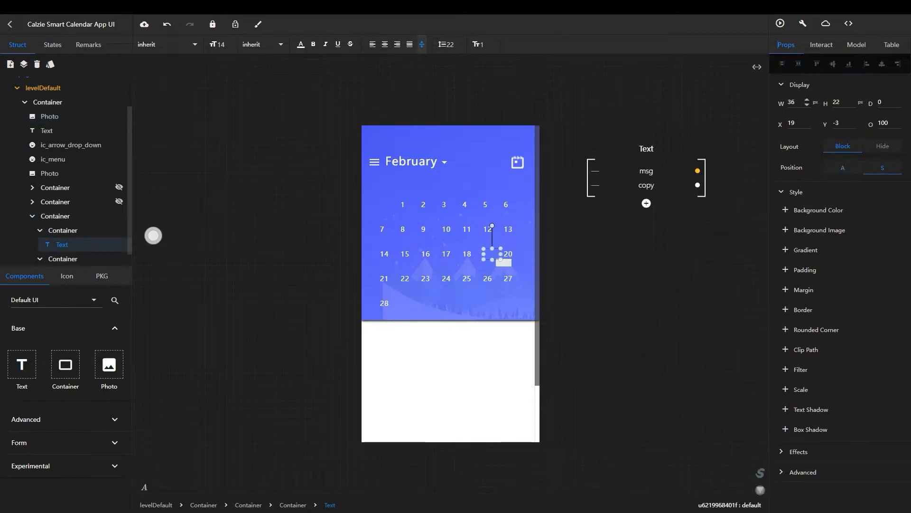
click(504, 262)
double_click(791, 102)
text(3)
double_click(837, 102)
text(22)
drag(505, 269, 487, 254)
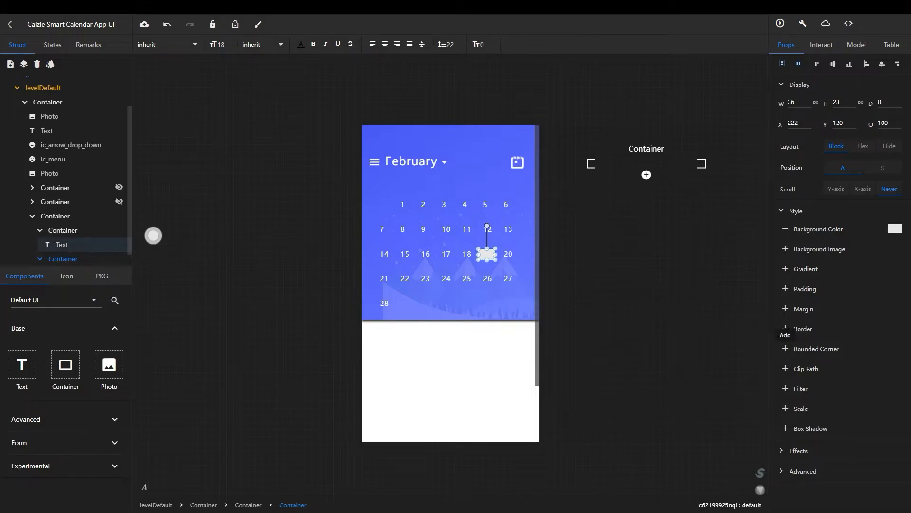
Give the day 19 container rounded corners of 6, set its height to 36 px and move it up to Y 114
click(786, 349)
double_click(816, 367)
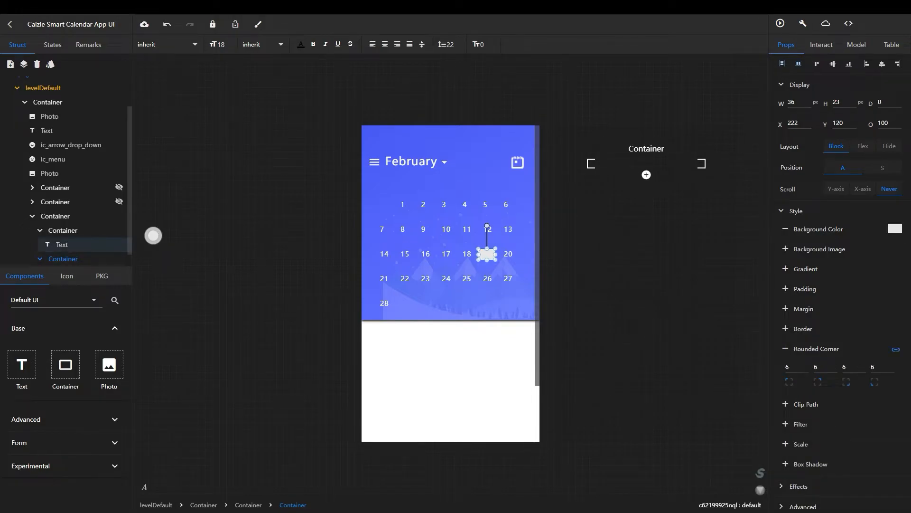
click(55, 216)
click(63, 258)
drag(488, 249, 488, 246)
double_click(837, 102)
text(36)
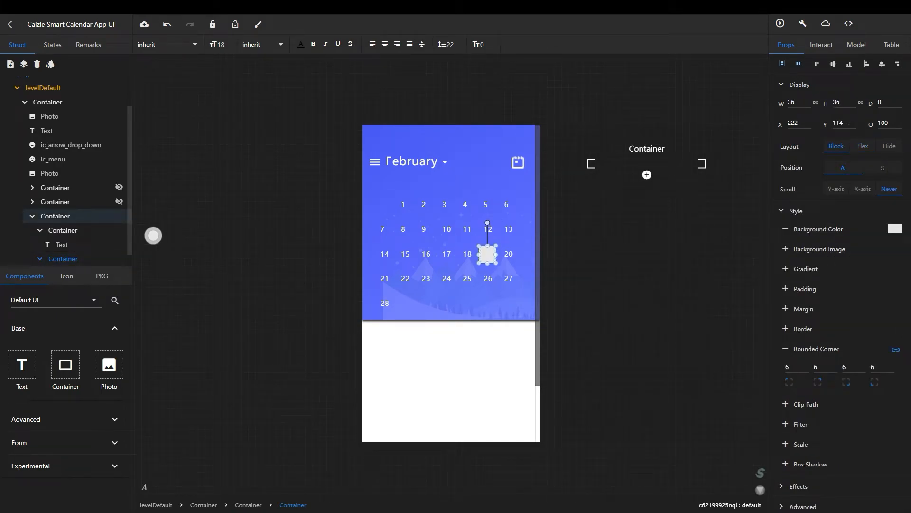
Add a text element inside the rounded day 19 container and set its msg value to 19
click(62, 245)
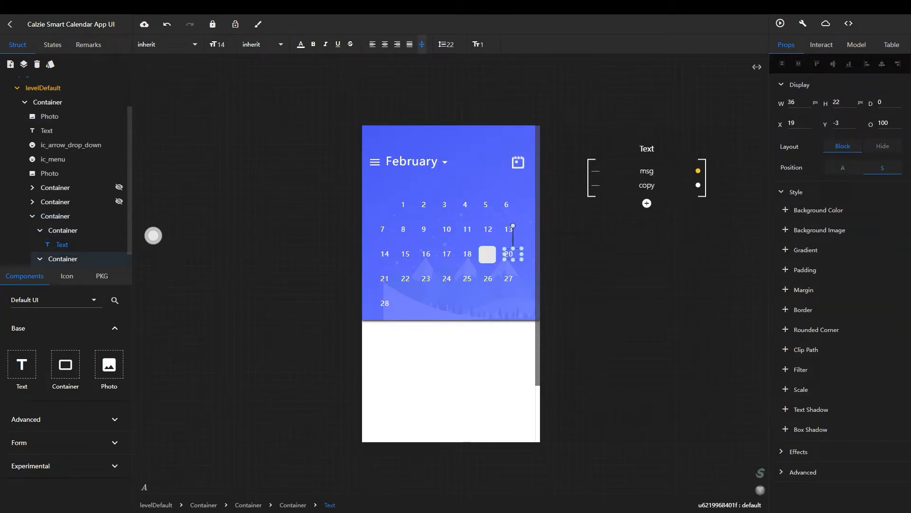
click(63, 258)
drag(22, 364, 492, 255)
click(857, 45)
double_click(875, 84)
text(19)
click(786, 45)
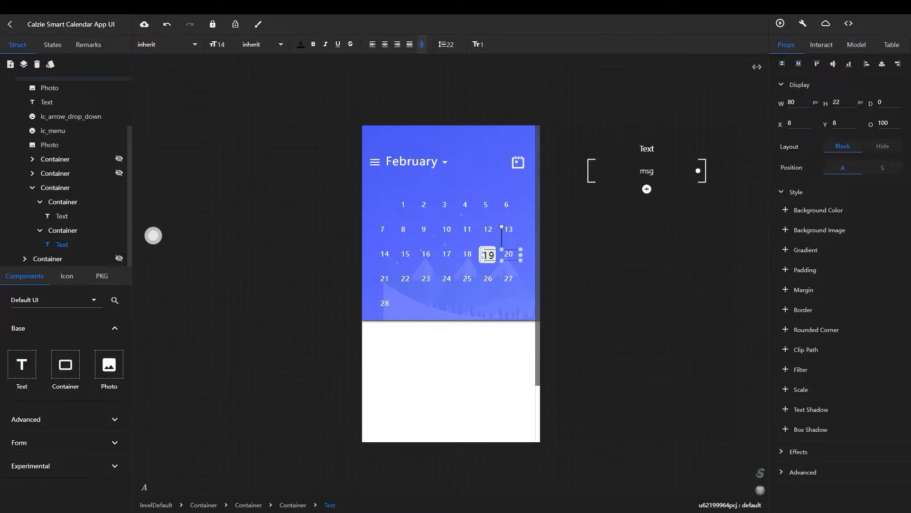
Recolor the day 19 text, narrow its box to fit the rounded square and nudge it slightly right
click(301, 45)
click(263, 181)
click(313, 237)
drag(521, 255, 491, 255)
key(Right)
key(Right)
click(504, 264)
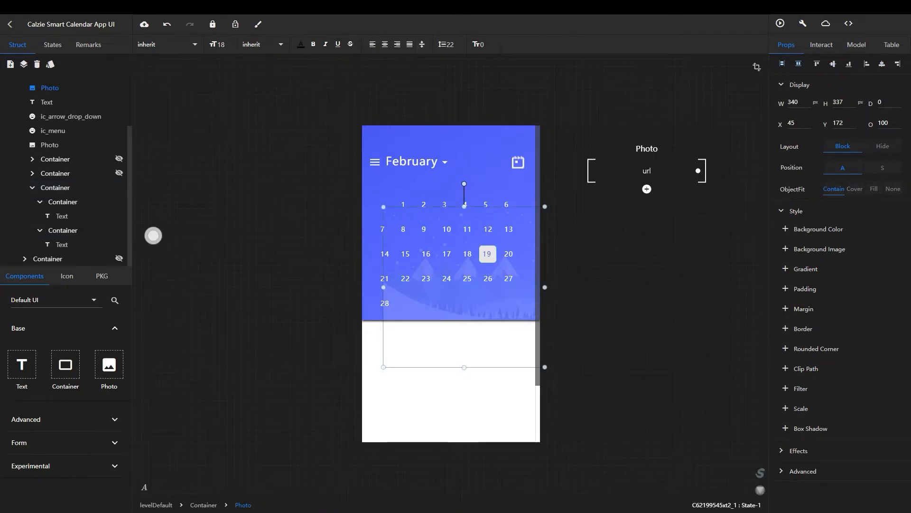
Add a container inside the month grid container and give it a white background
click(480, 184)
click(461, 304)
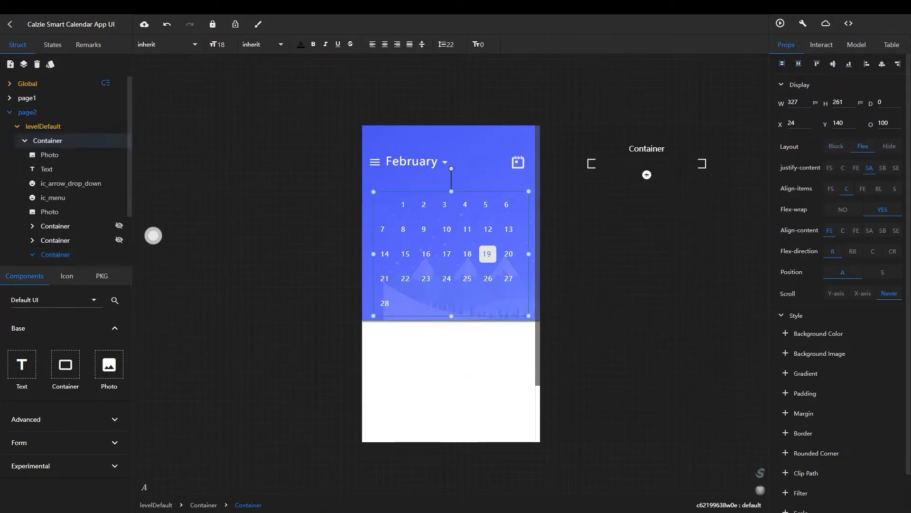
drag(66, 365, 455, 249)
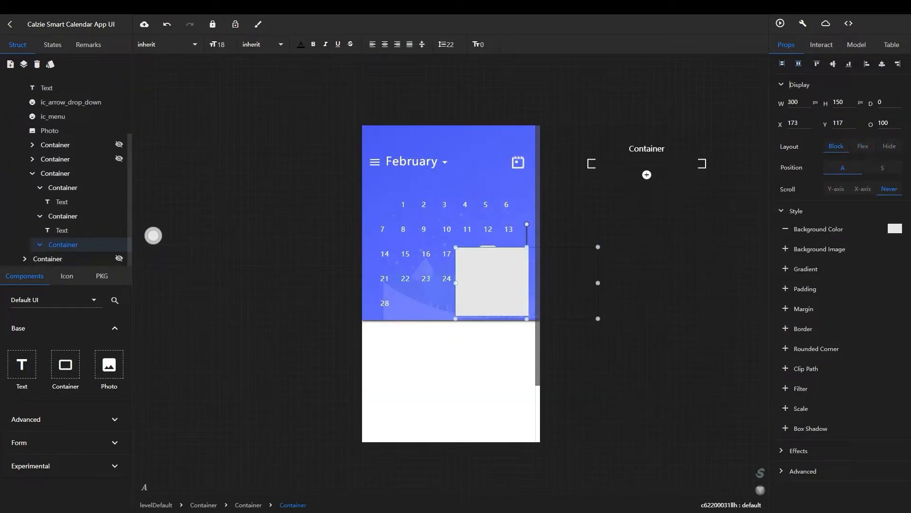
click(895, 229)
click(153, 235)
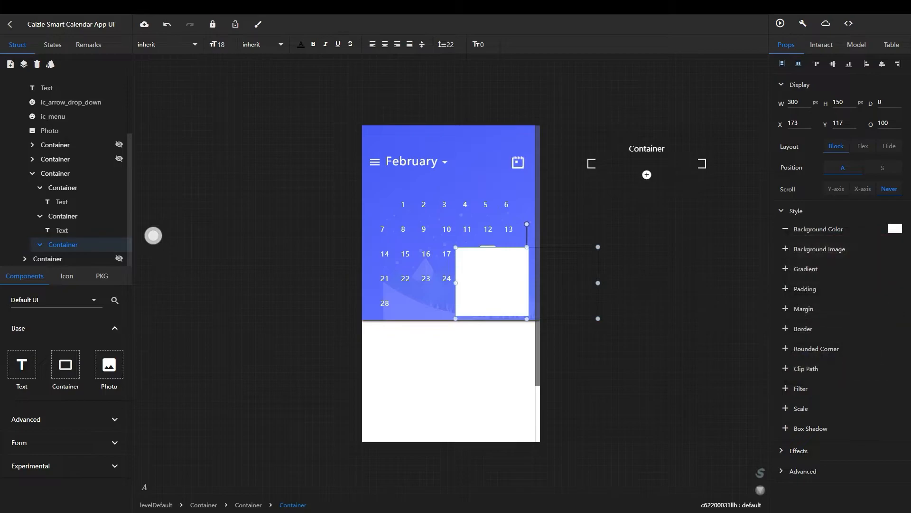
Set the white container's width and height to 10 px each
double_click(793, 102)
text(3)
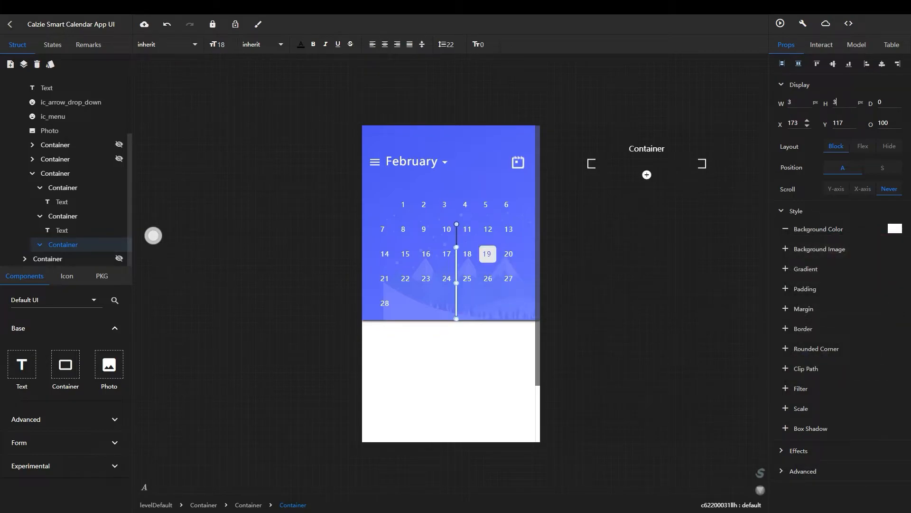
click(55, 173)
click(63, 244)
drag(794, 103, 783, 103)
key(BackSpace)
double_click(789, 102)
text(10)
Give the small white container rounded corners of 10 to turn it into a dot
click(786, 349)
click(871, 367)
text(10)
key(Return)
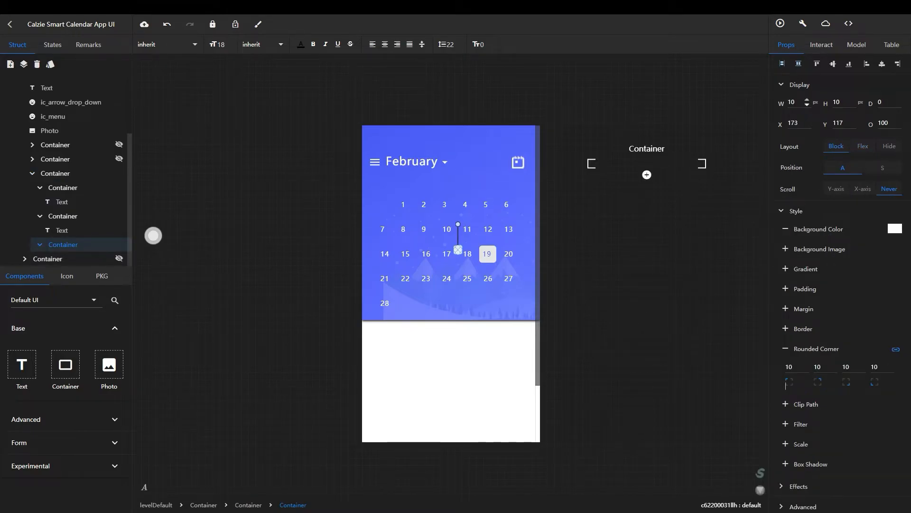
Narrow the white dot to 8 px with rounded corners of 8 and move it just under the 19, at about X 238, Y 152
double_click(807, 105)
drag(458, 249, 487, 267)
key(Right)
key(Up)
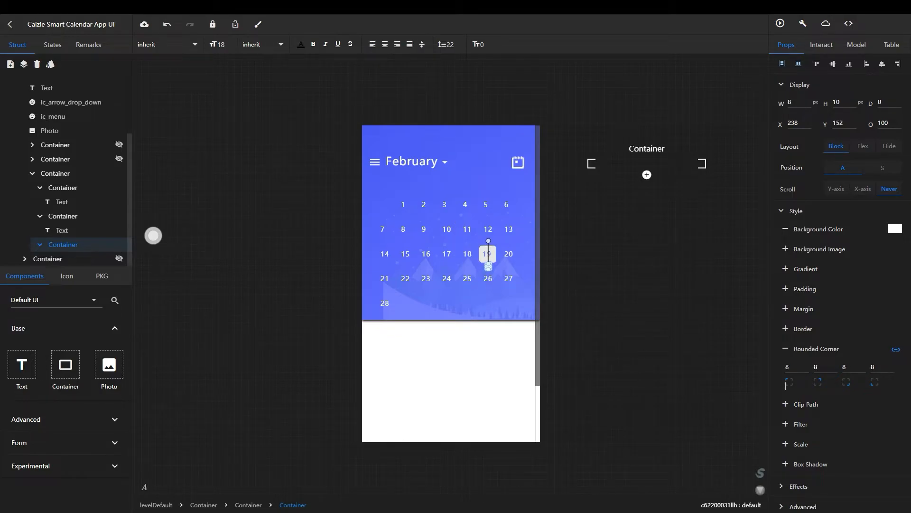
click(498, 294)
click(487, 266)
key(Up)
click(493, 349)
Add a new container inside the State-1 header container and remove its background color
click(48, 141)
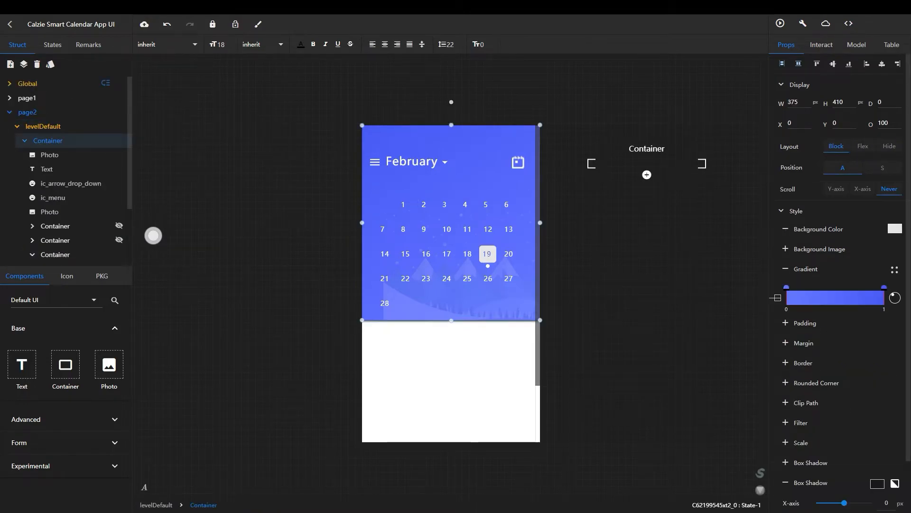
drag(65, 364, 450, 207)
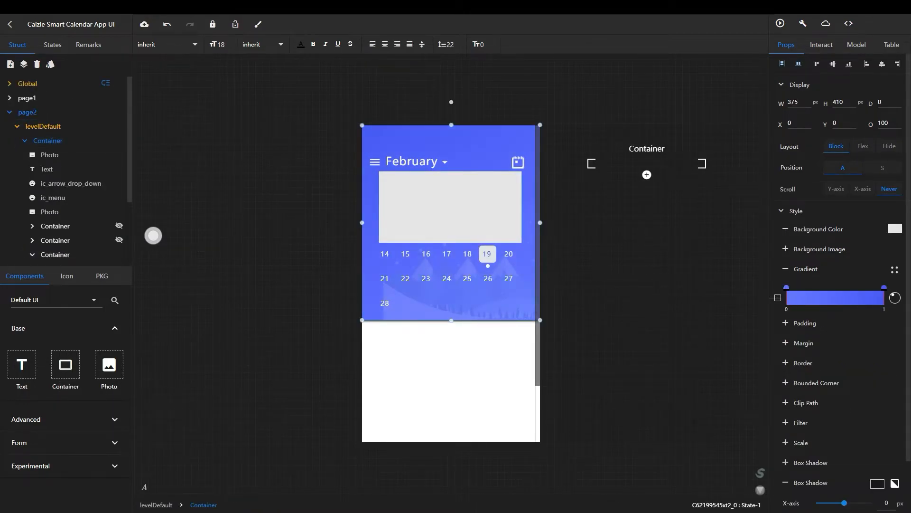
click(785, 228)
click(55, 159)
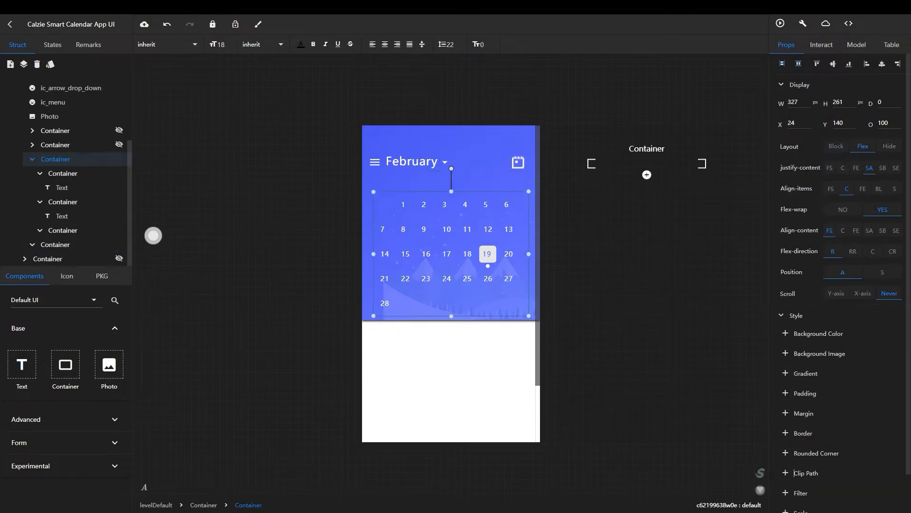
Size the transparent container to 327 by 37 px, center it horizontally and move it above the date grid to Y 110
click(55, 244)
double_click(793, 102)
text(327)
key(Return)
drag(458, 243, 459, 187)
click(863, 146)
click(833, 63)
click(882, 63)
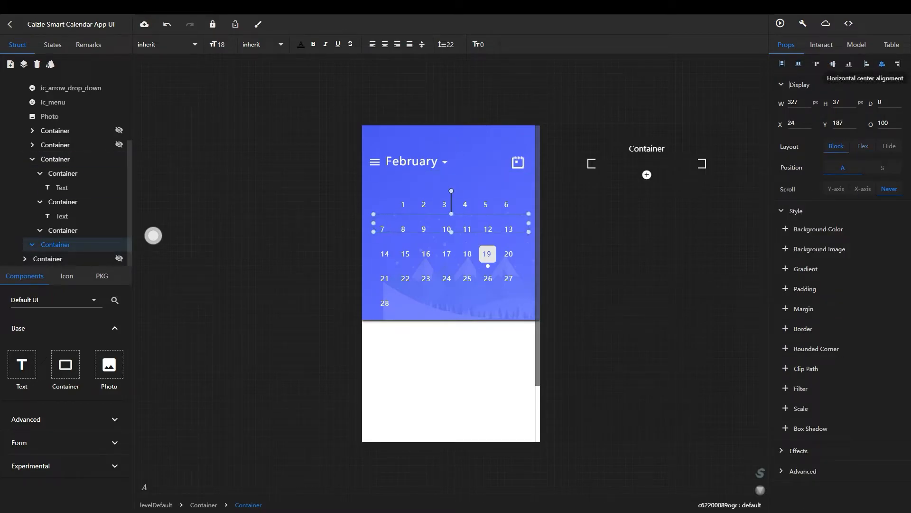
drag(451, 223, 451, 186)
key(Right)
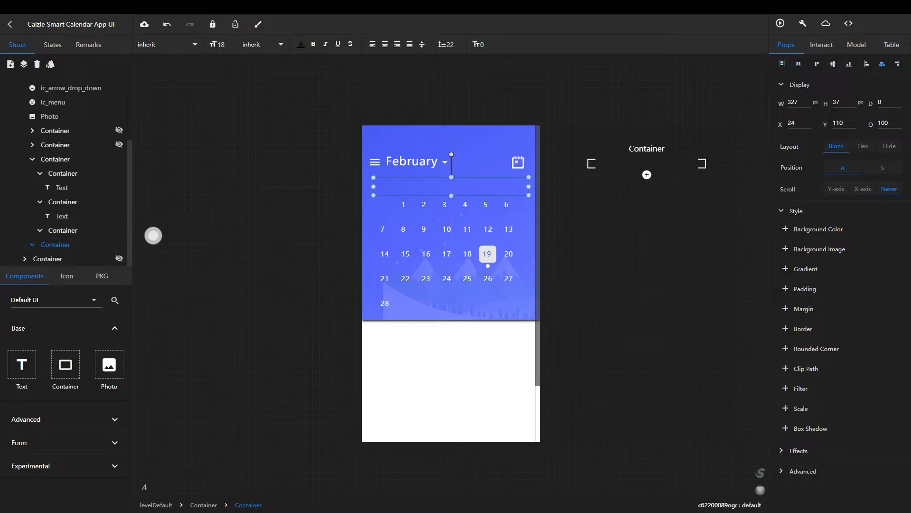
Add a text element inside the transparent row container and style it white, size 16, with opacity 50
drag(22, 364, 403, 189)
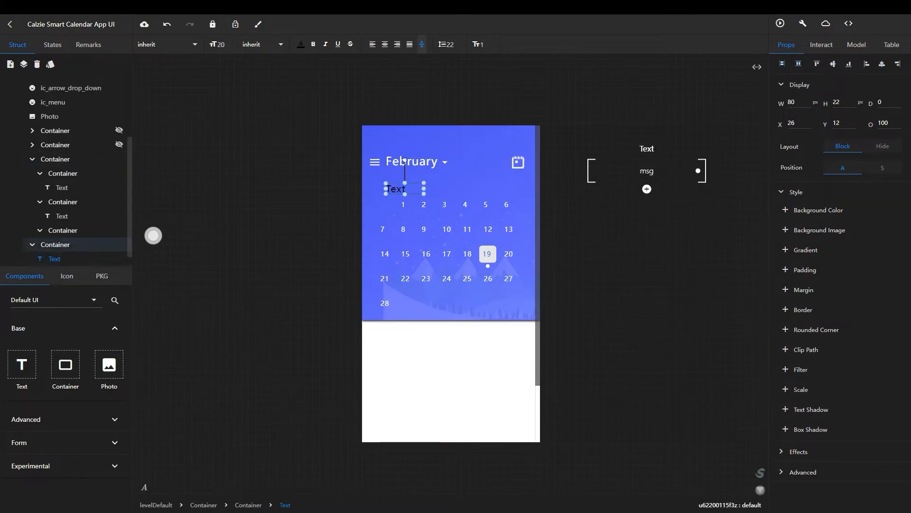
double_click(220, 45)
text(16)
click(301, 44)
click(263, 76)
drag(263, 76, 247, 61)
double_click(883, 123)
text(50)
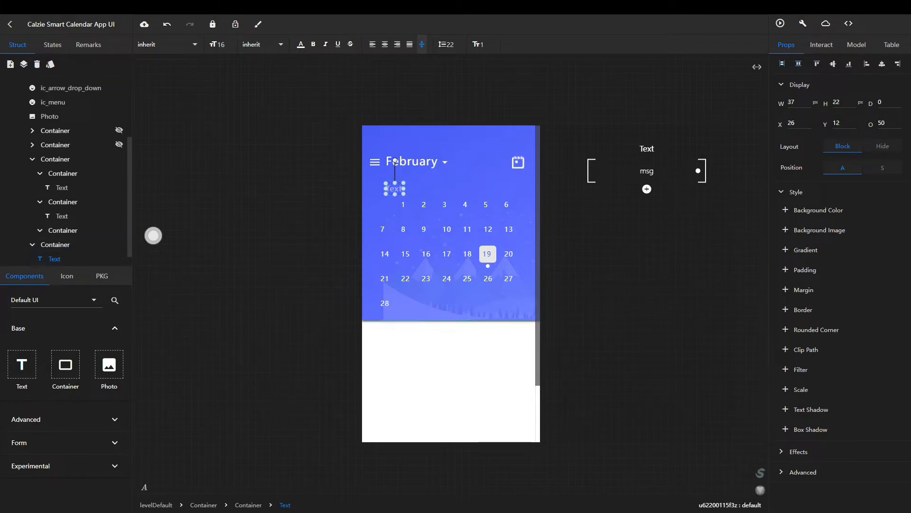
Add a normal value named copy to the row text's model and set it to 7
click(647, 189)
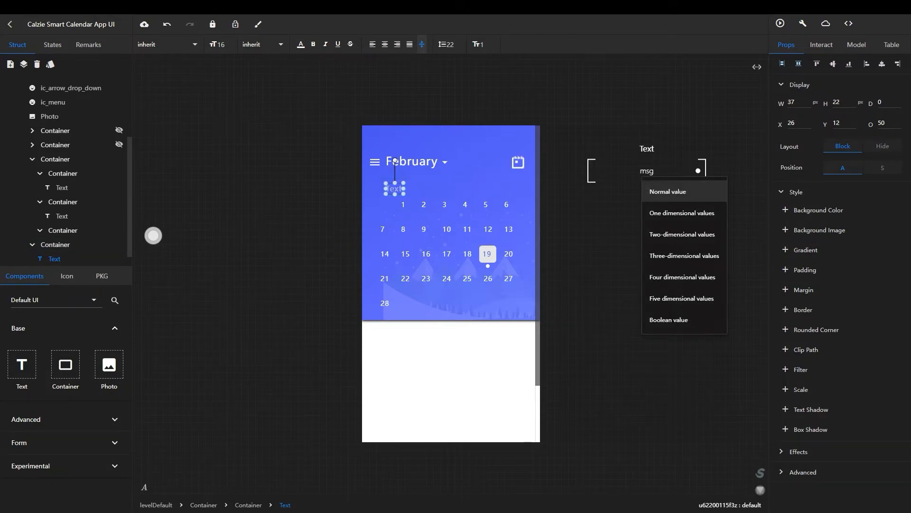
click(857, 44)
double_click(877, 84)
key(Tab)
text(c)
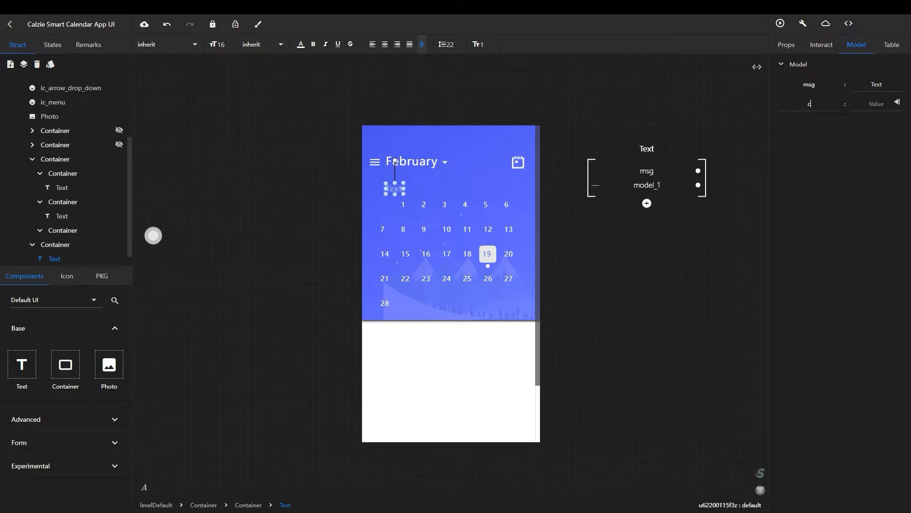
click(897, 102)
click(840, 100)
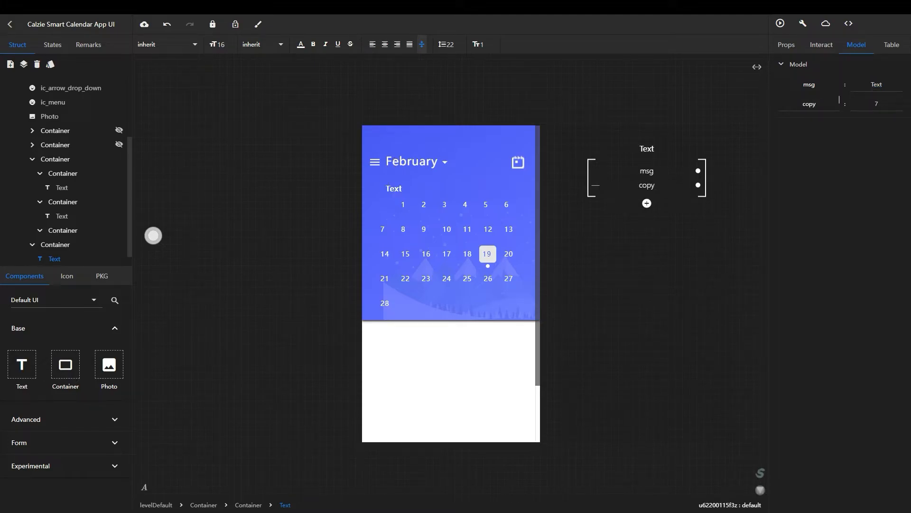
Set the text's position to S and its row container to a non-wrapping Flex layout with SE justification and centered items
click(786, 44)
click(882, 168)
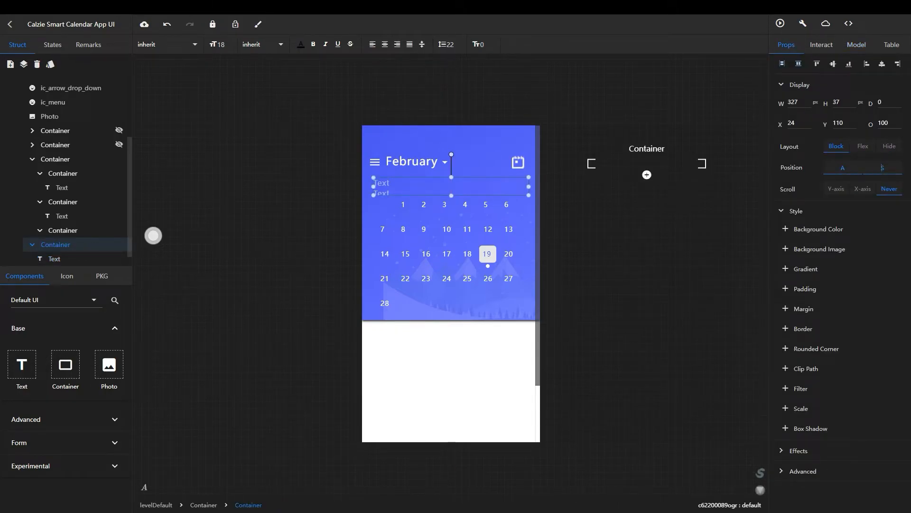
click(863, 146)
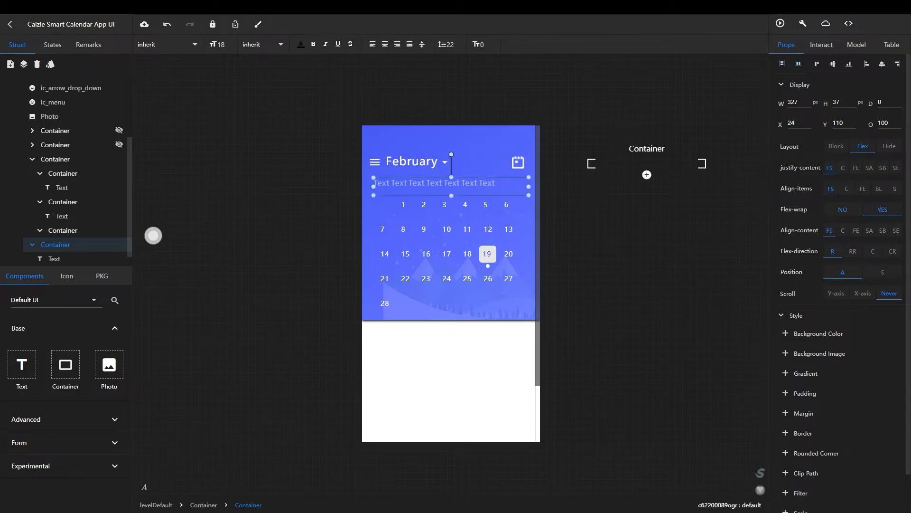
click(883, 167)
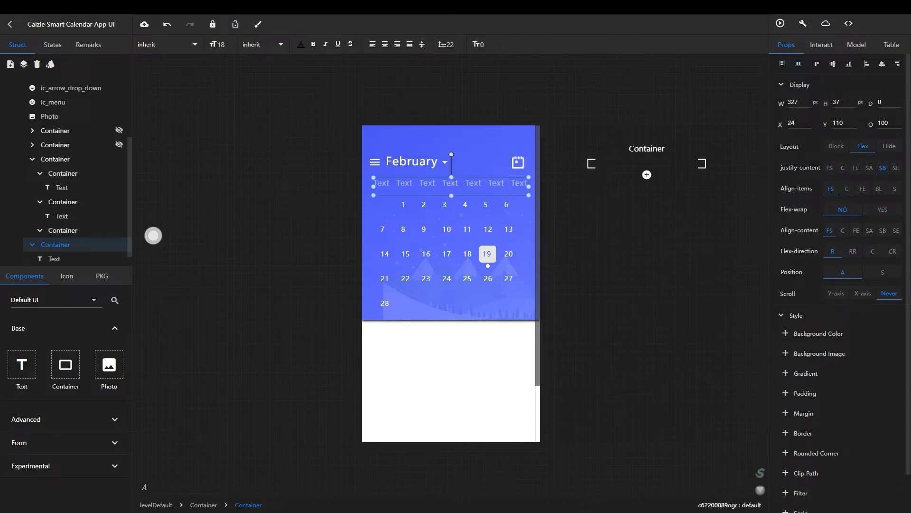
click(896, 167)
click(847, 188)
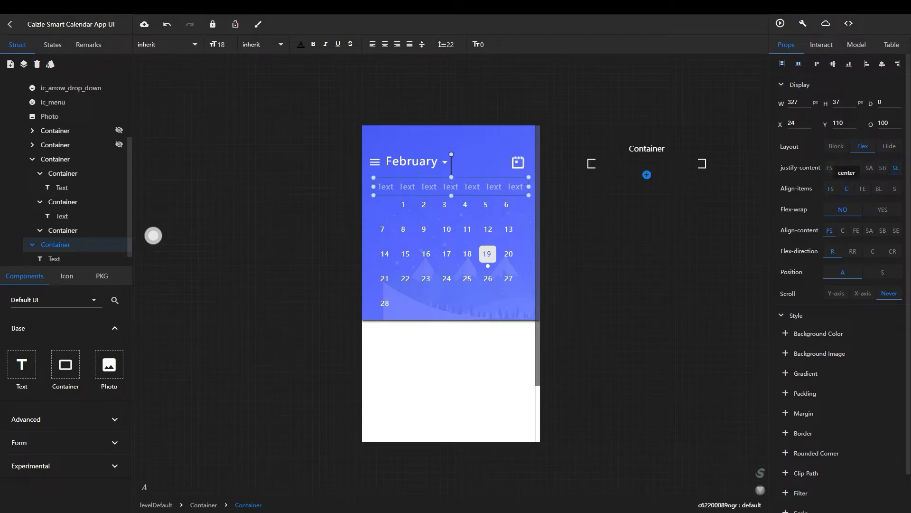
Replace the row text's msg value in its model with a one-dimensional value list named msg
click(54, 258)
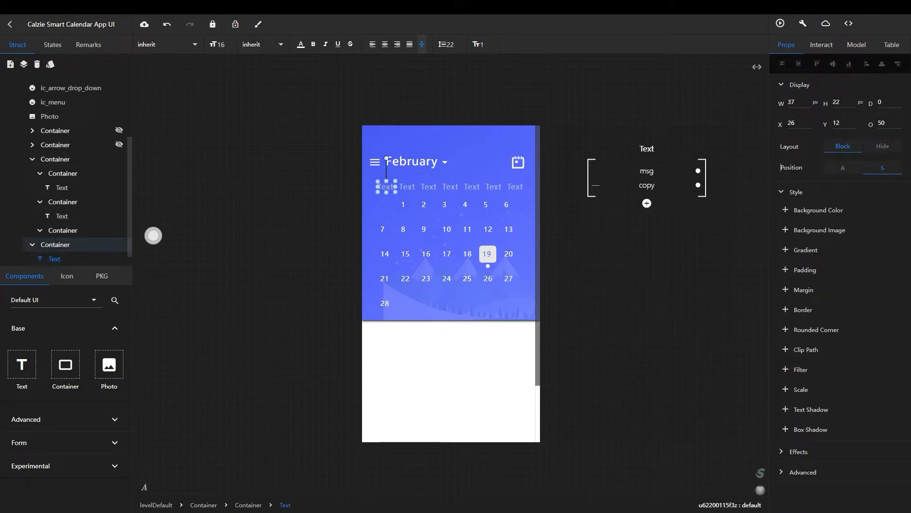
click(848, 44)
click(646, 203)
click(682, 227)
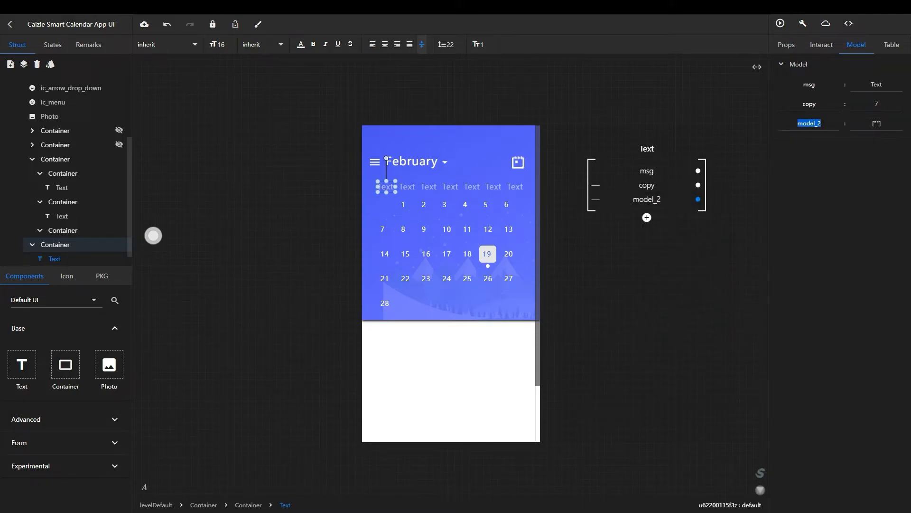
text(mi)
key(Tab)
double_click(812, 124)
text(msg)
key(Return)
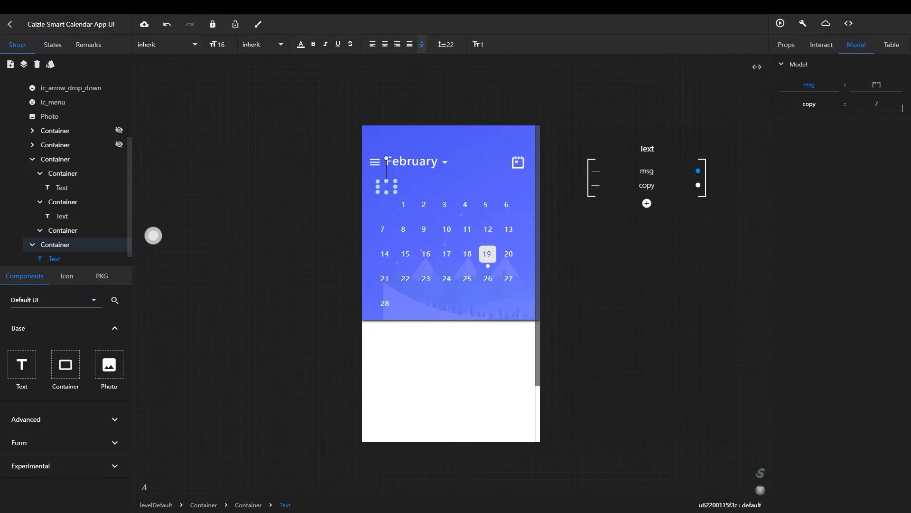
Open the msg list for editing and extend it to seven entries
double_click(875, 84)
key(Return)
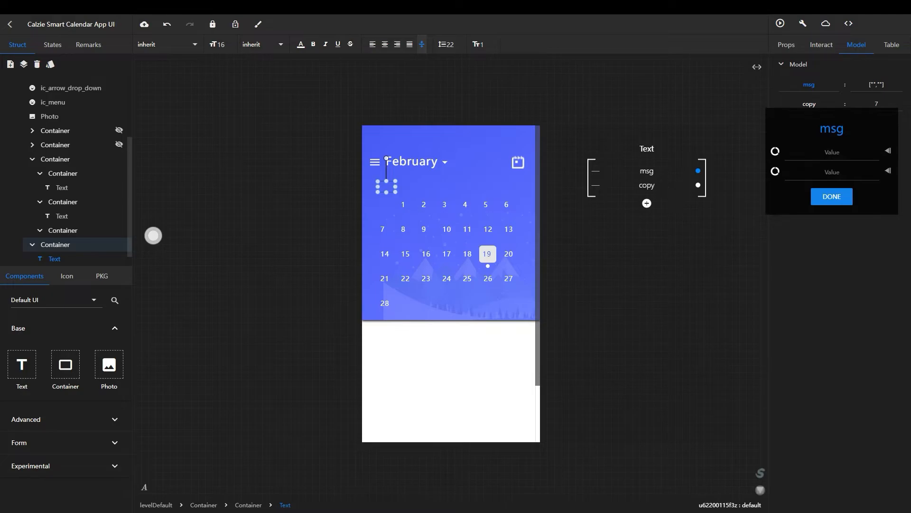
key(Return)
key(Return)
key(Return)
key(Return)
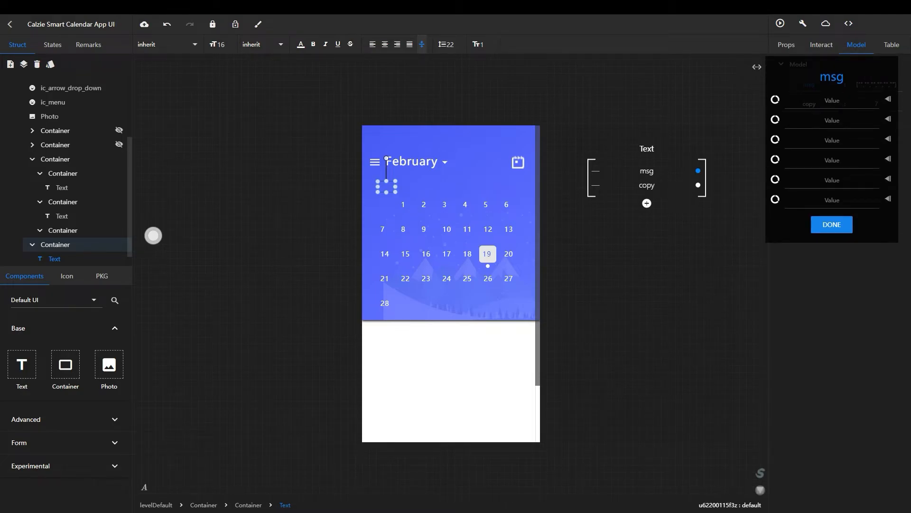
key(Return)
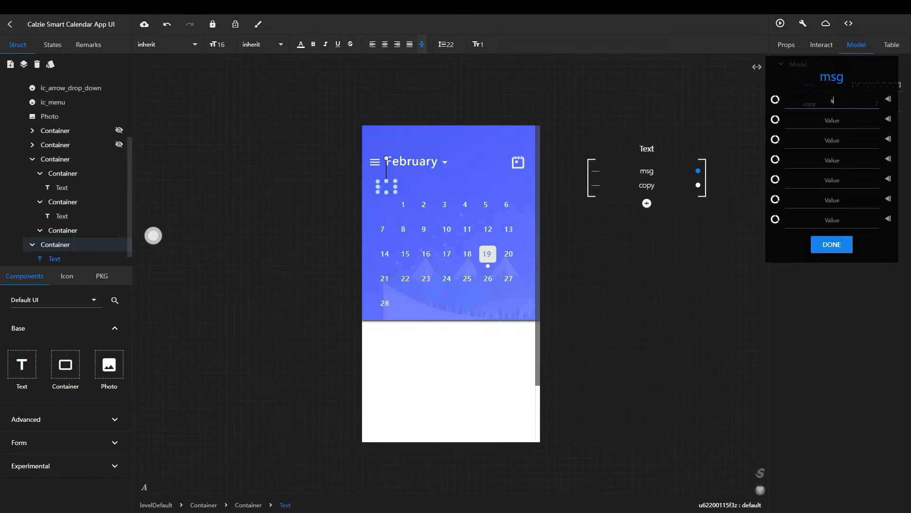
Fill the seven msg entries with the weekday letters S, M, T, W, T, F and S
text(S)
key(Tab)
text(M)
key(Tab)
text(T)
key(Tab)
text(W)
key(Tab)
text(T)
key(Tab)
text(F)
key(Tab)
text(S)
key(Tab)
key(Return)
Center-align the weekday text and spread the letters edge to edge across their row container
click(55, 245)
click(54, 259)
click(786, 45)
click(385, 44)
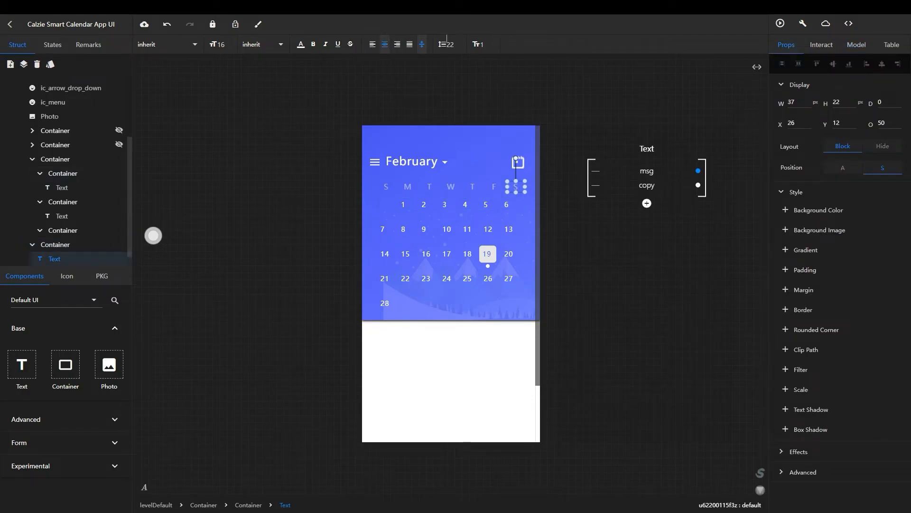
click(55, 245)
click(875, 166)
click(55, 258)
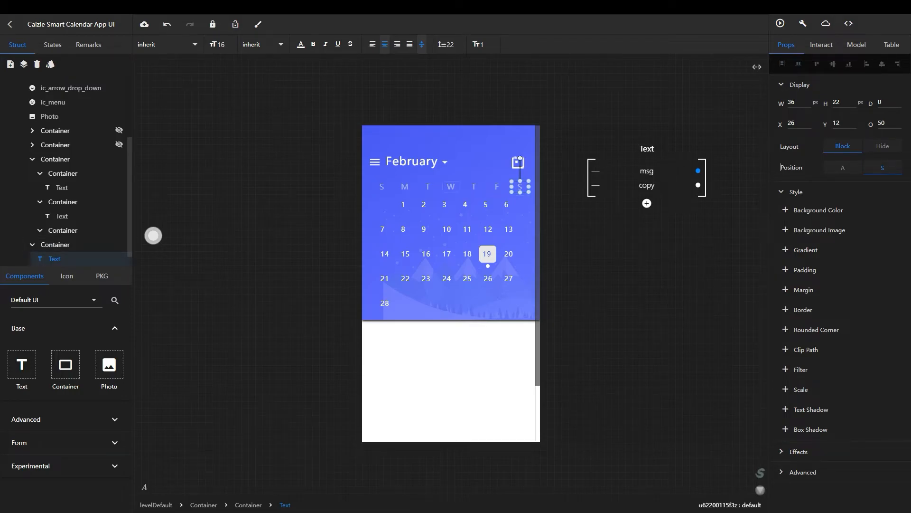
Change the seventh entry of the weekday text's msg list to M
click(55, 244)
click(857, 44)
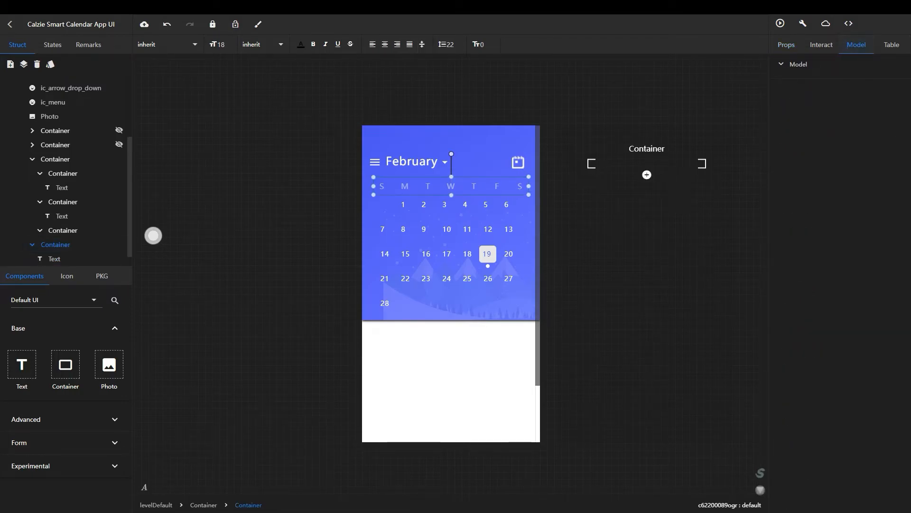
click(55, 258)
click(876, 85)
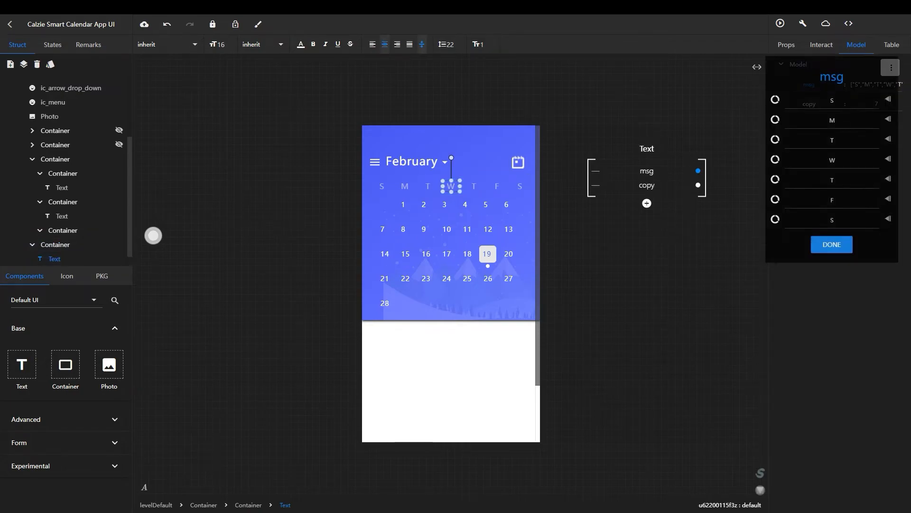
double_click(833, 220)
text(M)
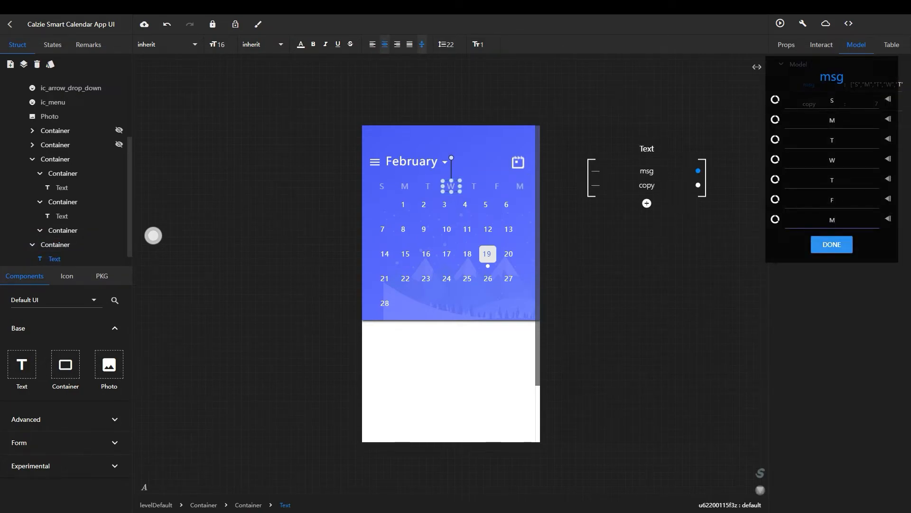
click(832, 245)
Add State-1 to the weekday row container, hiding the row in the default state and showing it in State-1
click(474, 186)
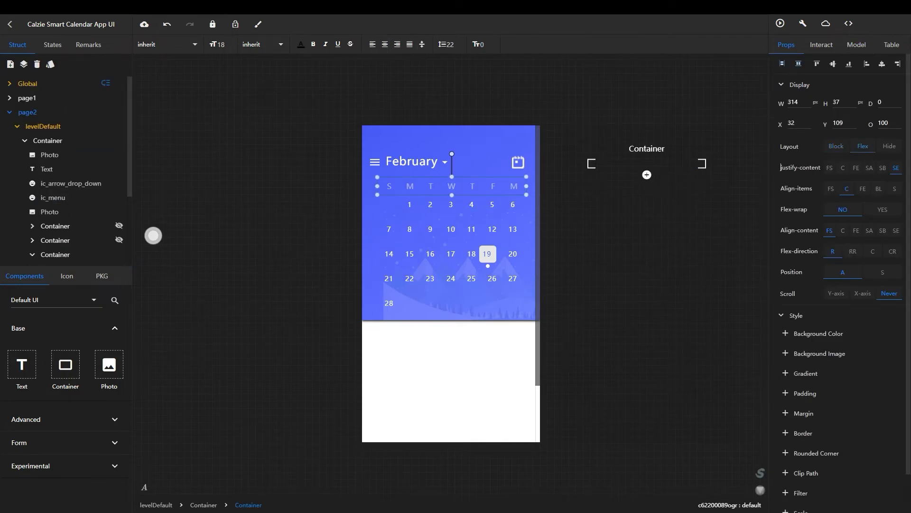
scroll(67, 231, down, 3)
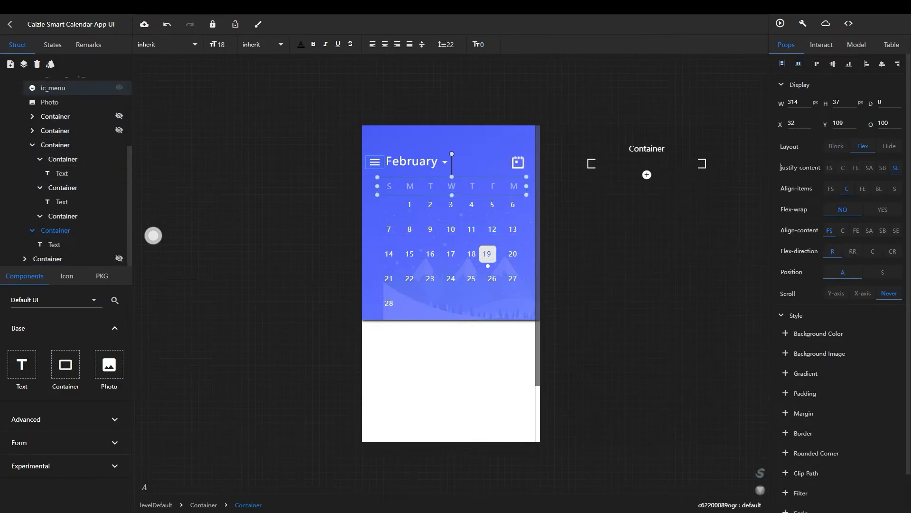
click(52, 44)
click(10, 64)
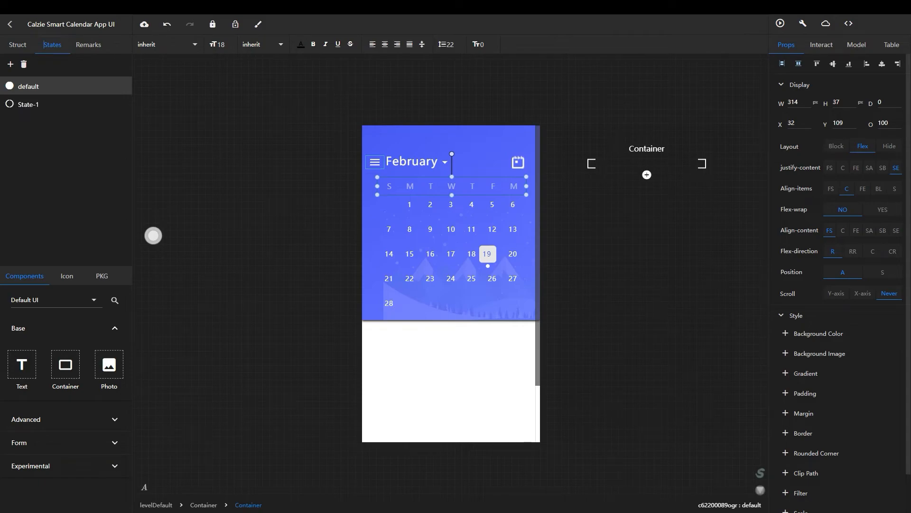
click(28, 104)
click(28, 87)
click(18, 44)
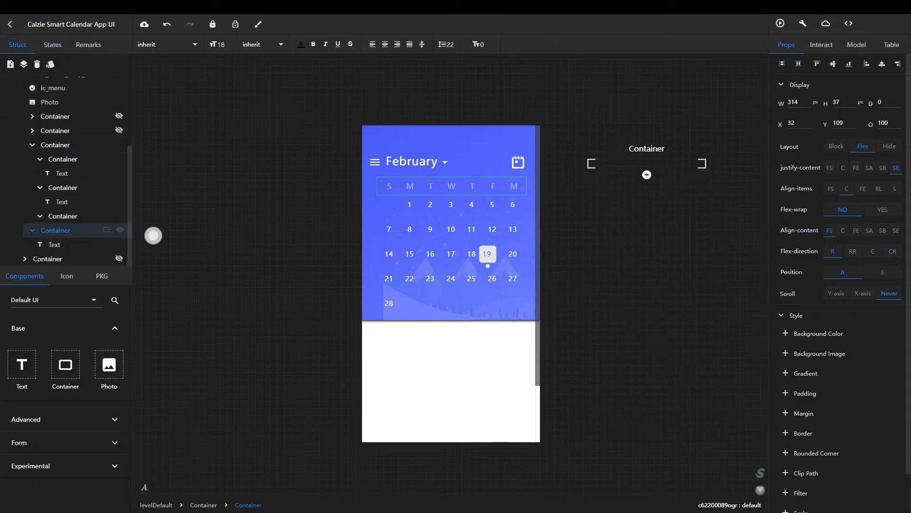
click(52, 44)
click(29, 105)
click(18, 44)
click(52, 45)
Add State-1 to the date grid container, hiding the grid in the default state and showing it in State-1
click(451, 266)
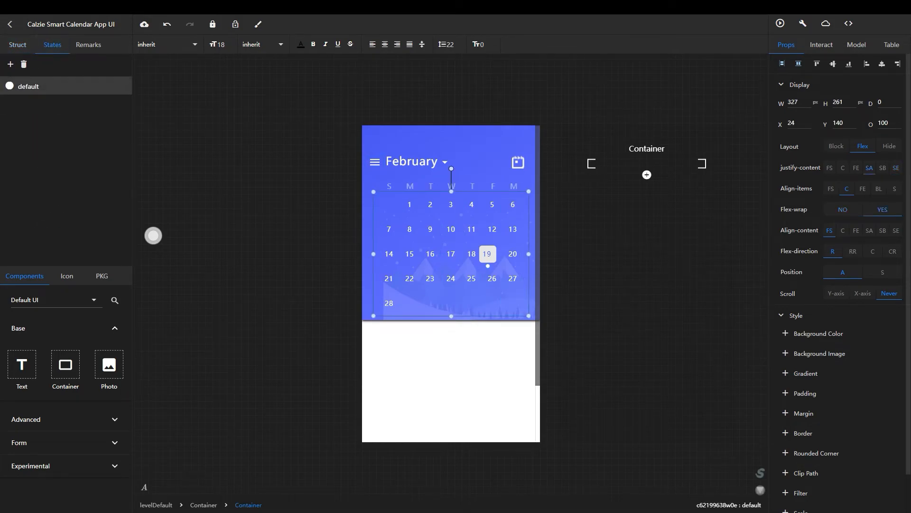
click(29, 104)
click(18, 44)
click(119, 216)
click(120, 216)
click(52, 44)
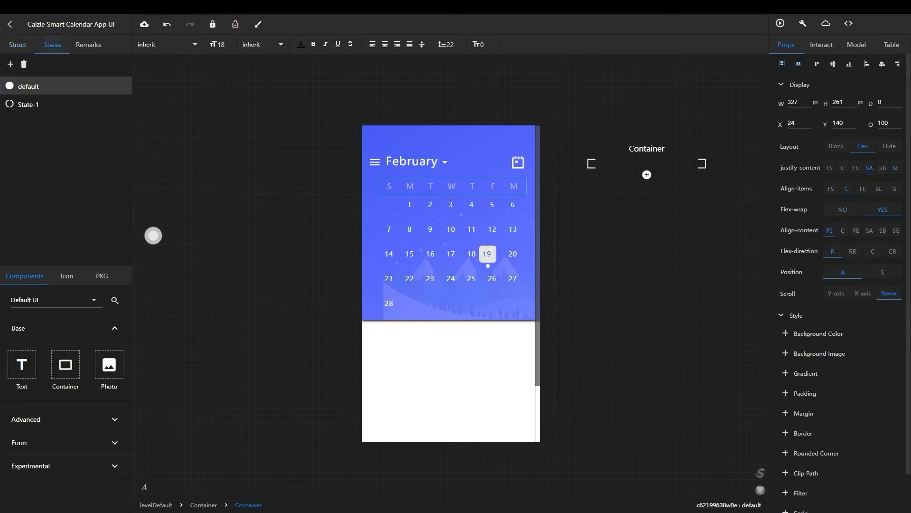
click(28, 104)
click(29, 87)
click(18, 44)
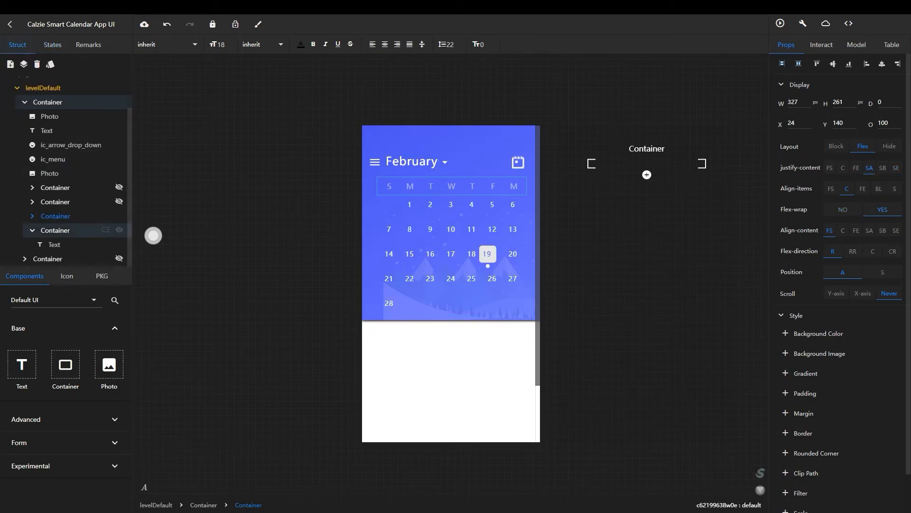
click(119, 216)
click(52, 45)
click(29, 104)
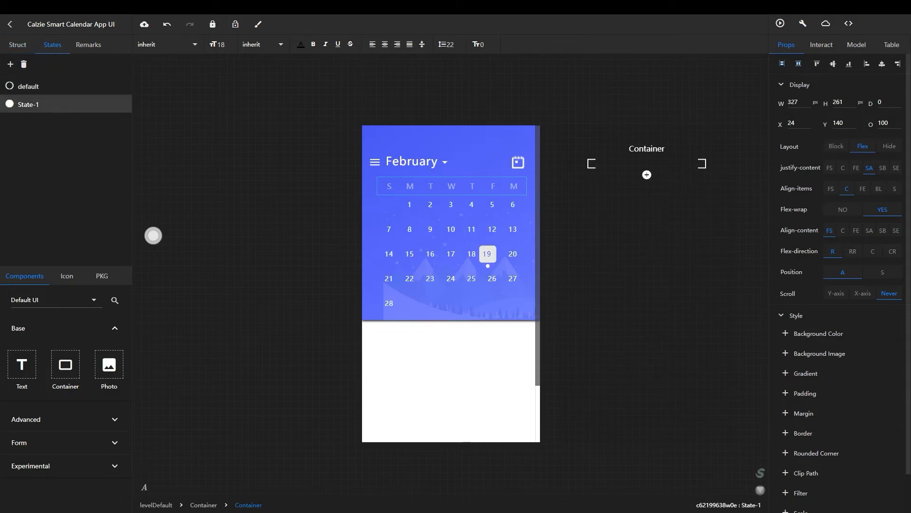
Add a touchstart interaction with a State Swing action to the dropdown arrow beside February
click(445, 162)
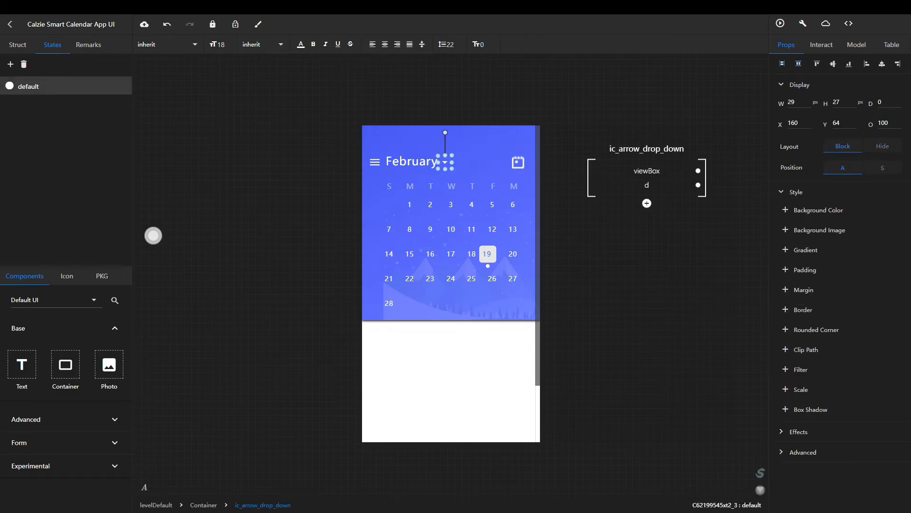
click(821, 45)
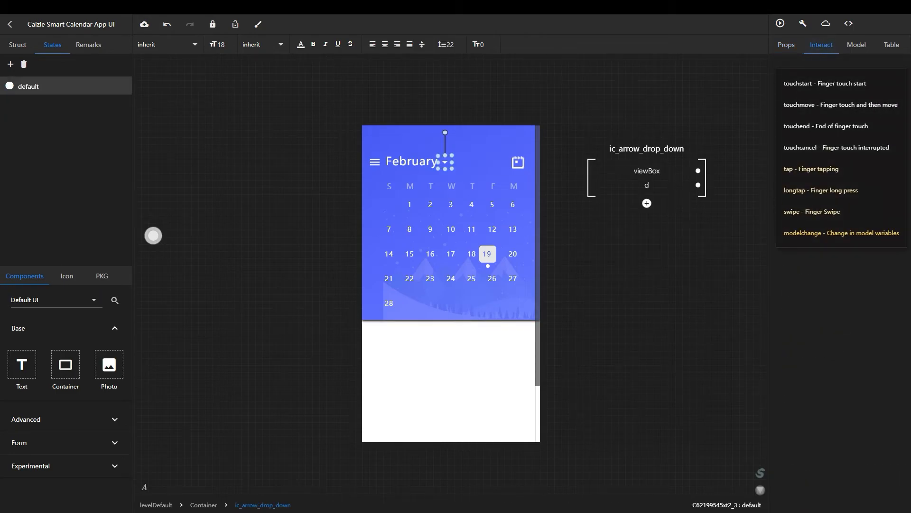
click(825, 84)
key(Escape)
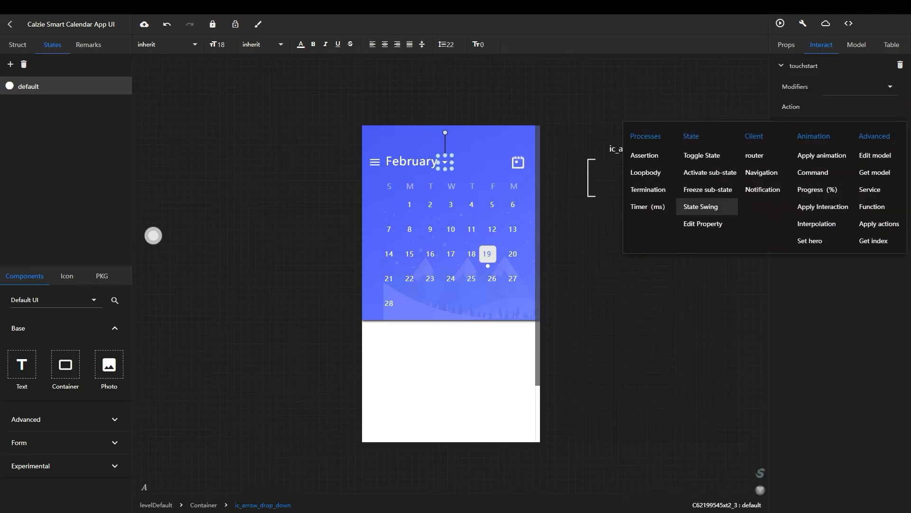
click(701, 206)
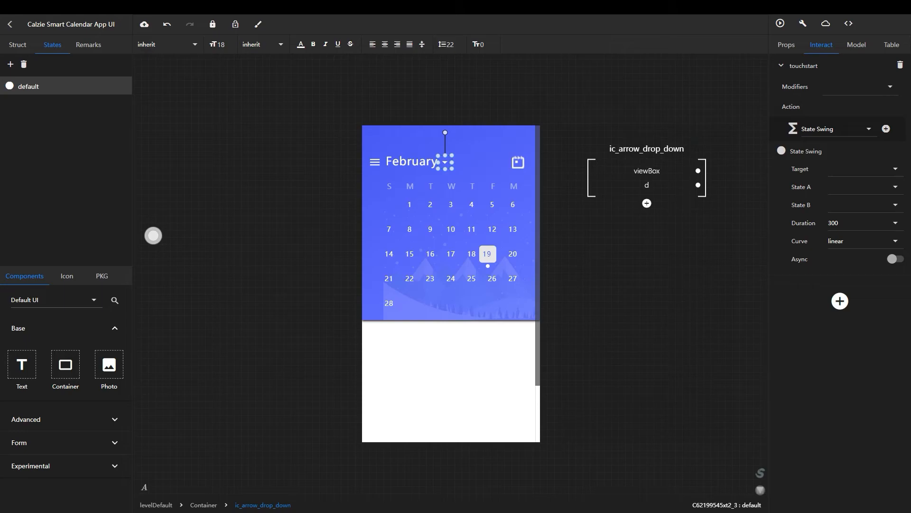
Target the State Swing at the first container nested in the header, with default as State A and State-1 as State B
click(862, 169)
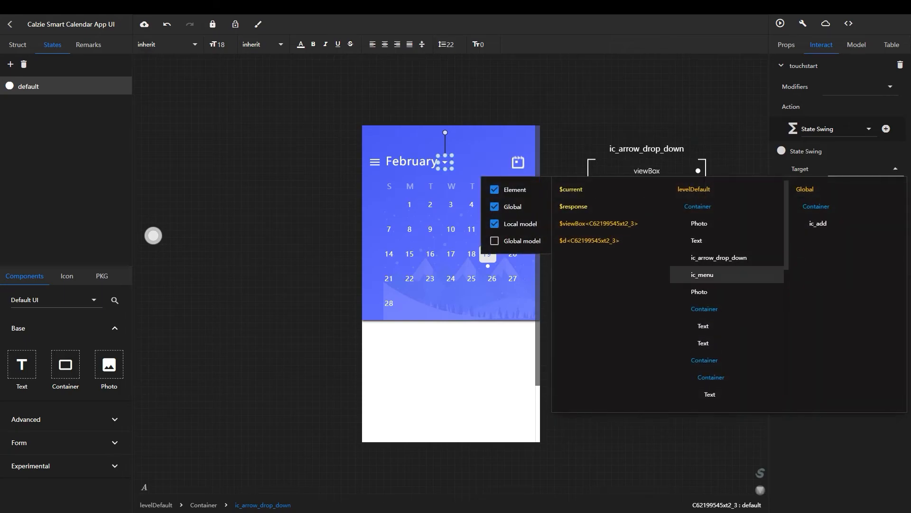
click(718, 258)
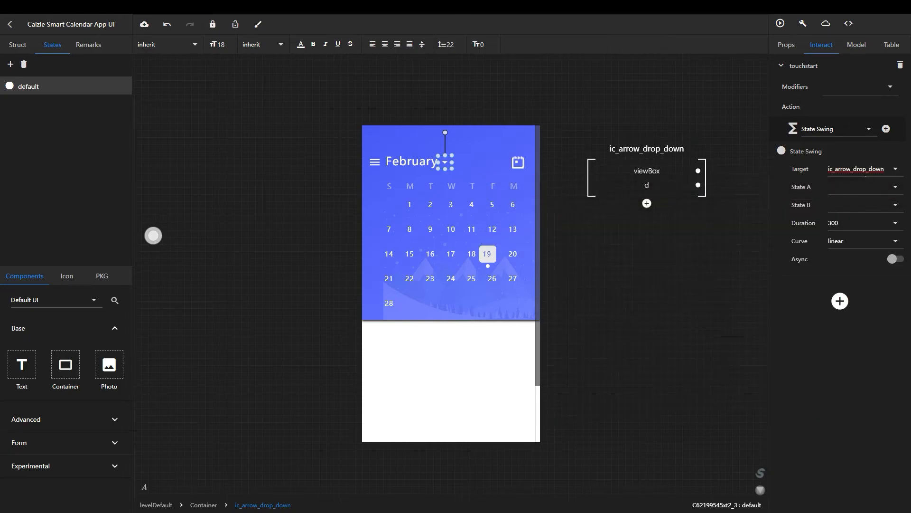
click(856, 169)
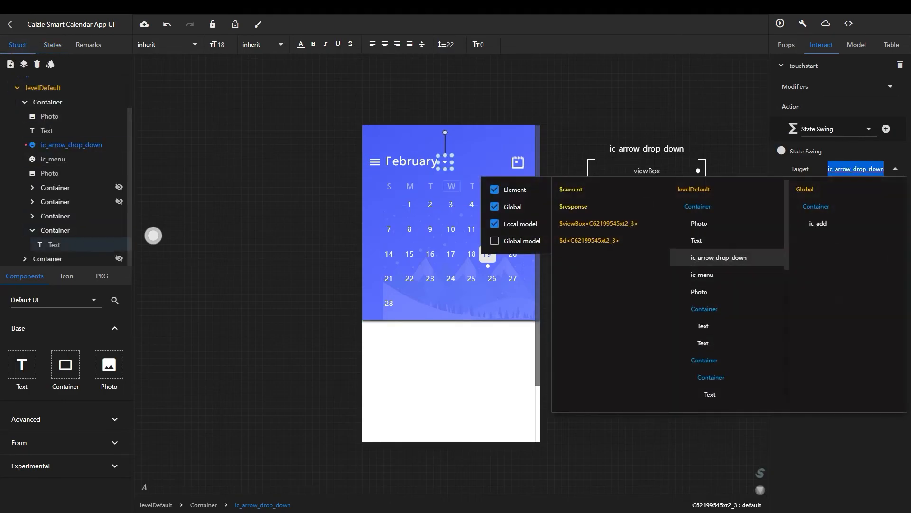
click(705, 308)
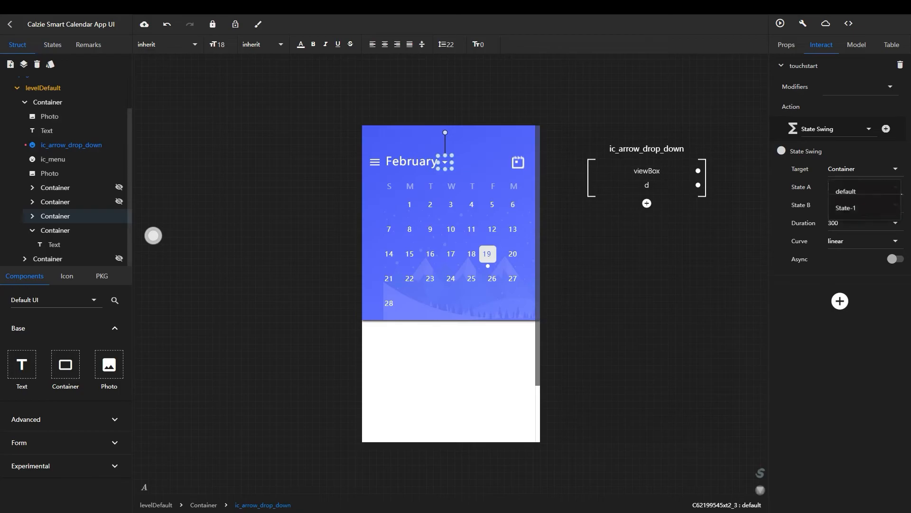
click(850, 191)
click(862, 205)
click(849, 209)
Add a second State Swing for another nested calendar container, with default as State A and State-1 as State B
click(887, 128)
click(862, 295)
click(704, 232)
click(862, 313)
click(849, 318)
click(862, 332)
click(849, 354)
click(840, 428)
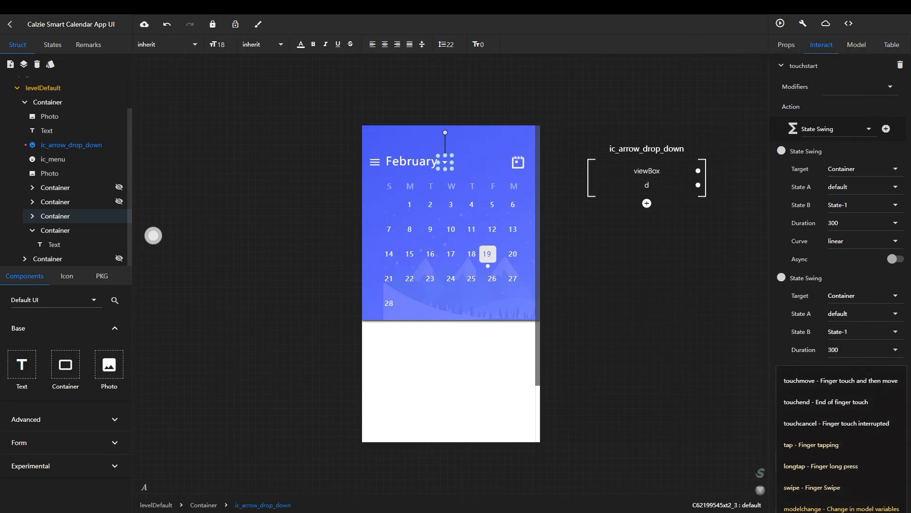
Add State Swings for the remaining nested calendar containers, each with default as State A and State-1 as State B
click(886, 128)
scroll(862, 368, down, 2)
click(862, 369)
click(703, 263)
click(861, 387)
click(846, 391)
click(862, 404)
click(849, 426)
scroll(750, 290, down, 1)
Preview the page, test the dropdown arrow's toggle and return to the editor
click(781, 23)
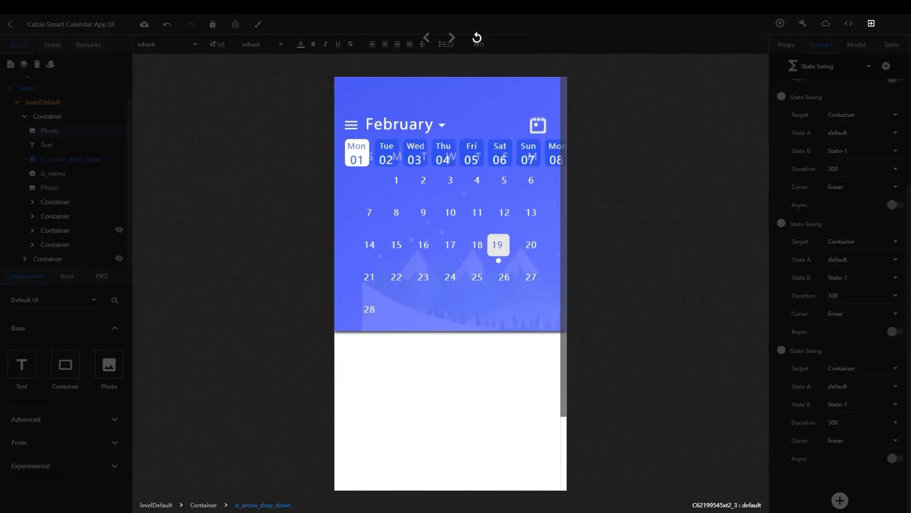
click(442, 125)
click(871, 24)
Add one more State Swing to the arrow's touchstart for the parent header container, swinging between default and State-1
scroll(840, 285, up, 3)
scroll(841, 285, up, 1)
click(887, 128)
scroll(855, 284, down, 6)
click(862, 368)
click(698, 154)
click(861, 385)
click(840, 389)
click(861, 404)
click(840, 423)
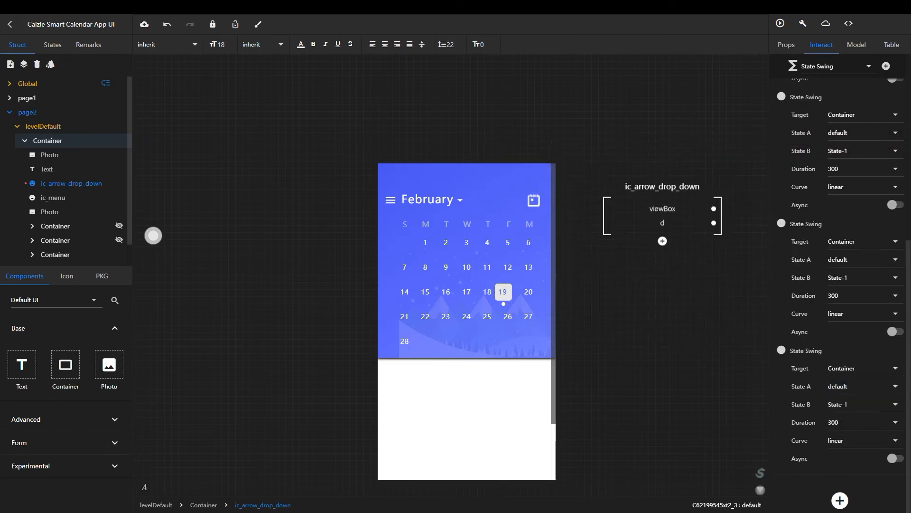
Preview the page again to check how the header container reacts to the dropdown arrow, and exit the preview
click(780, 23)
click(442, 125)
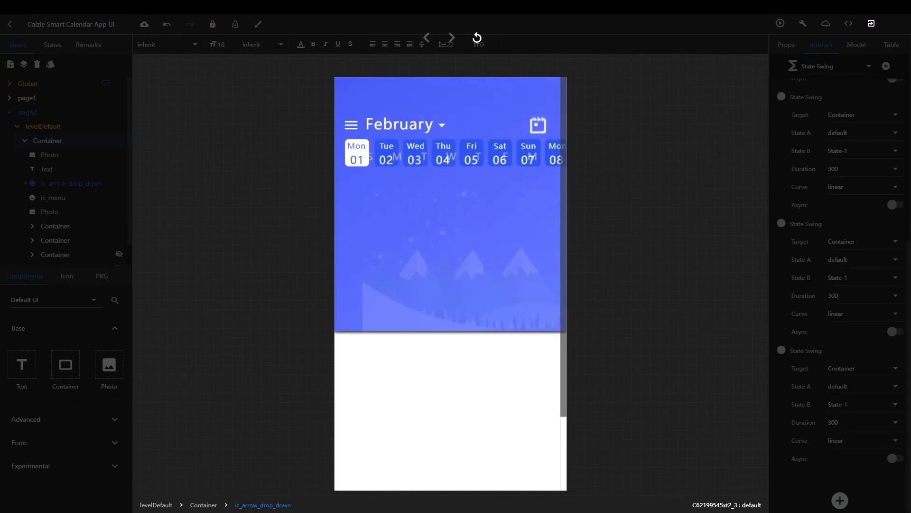
click(872, 23)
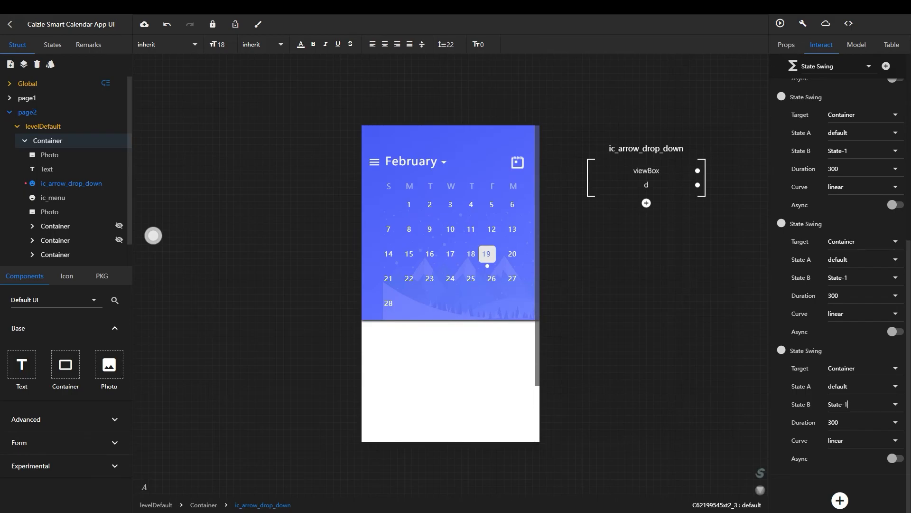
Set the last State Swing's duration to 500 and the durations of the other State Swings to 0
click(866, 422)
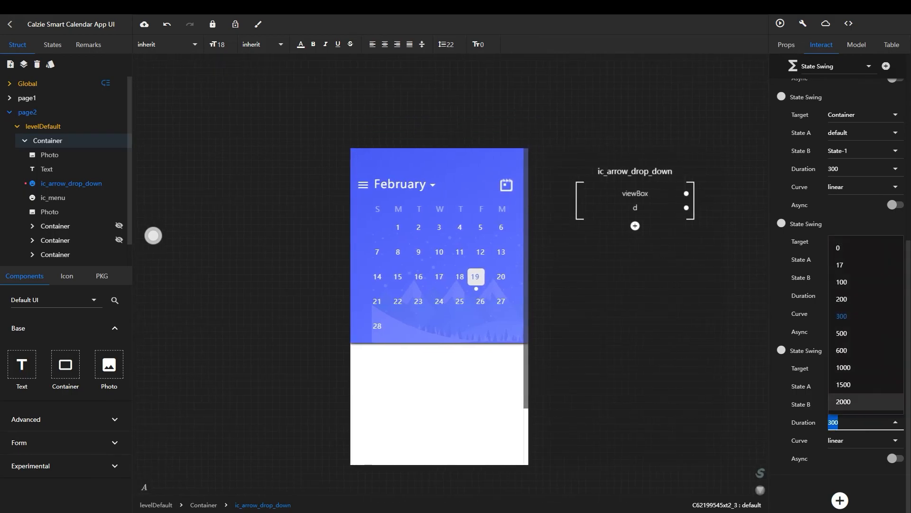
click(866, 333)
click(865, 295)
click(866, 316)
scroll(866, 285, up, 4)
click(865, 222)
click(866, 242)
click(866, 348)
click(866, 174)
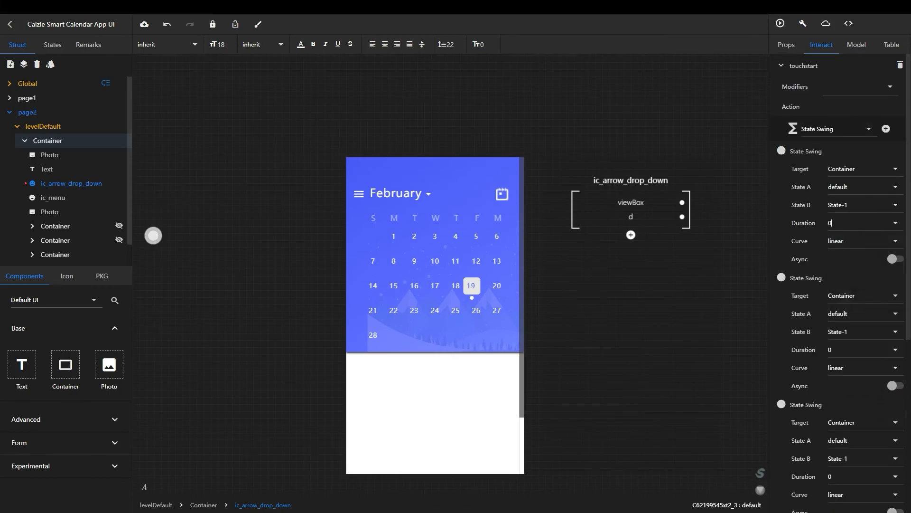
Preview the page and toggle the header repeatedly with the dropdown arrow to check the new transition timing
scroll(866, 238, down, 4)
click(780, 23)
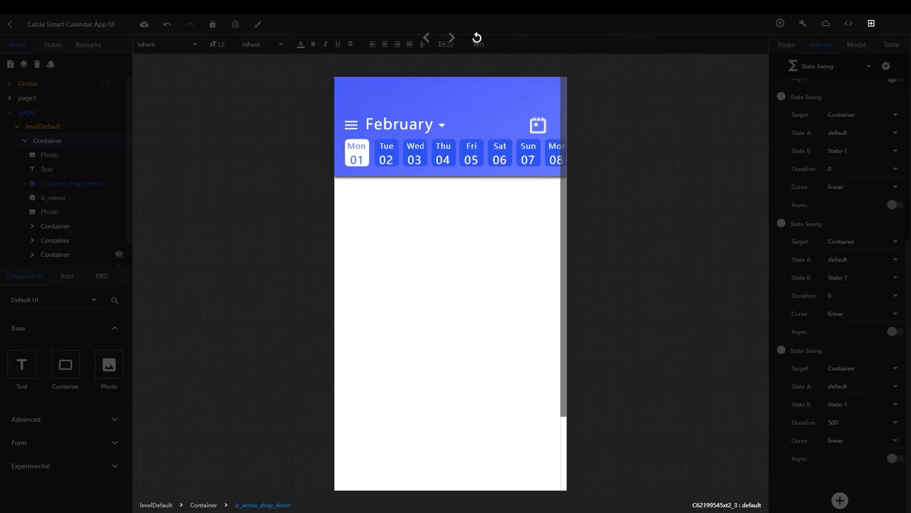
click(442, 126)
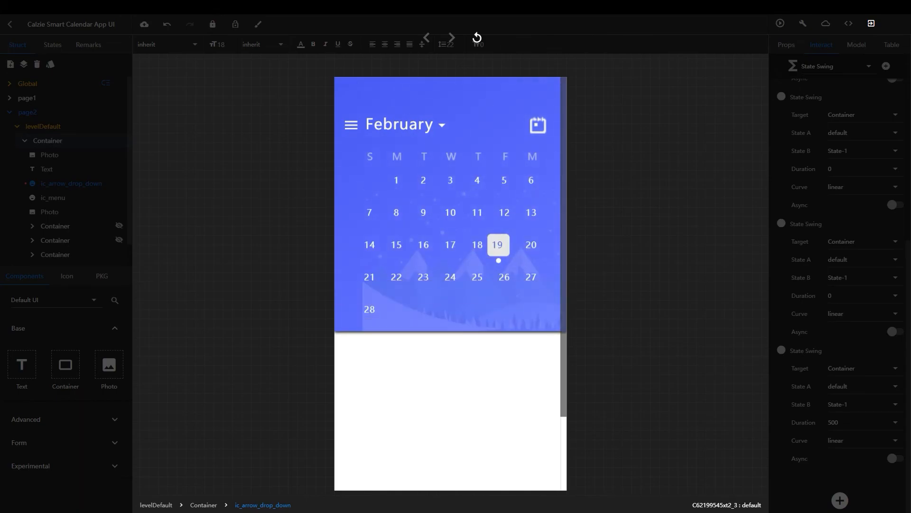
click(442, 126)
click(441, 124)
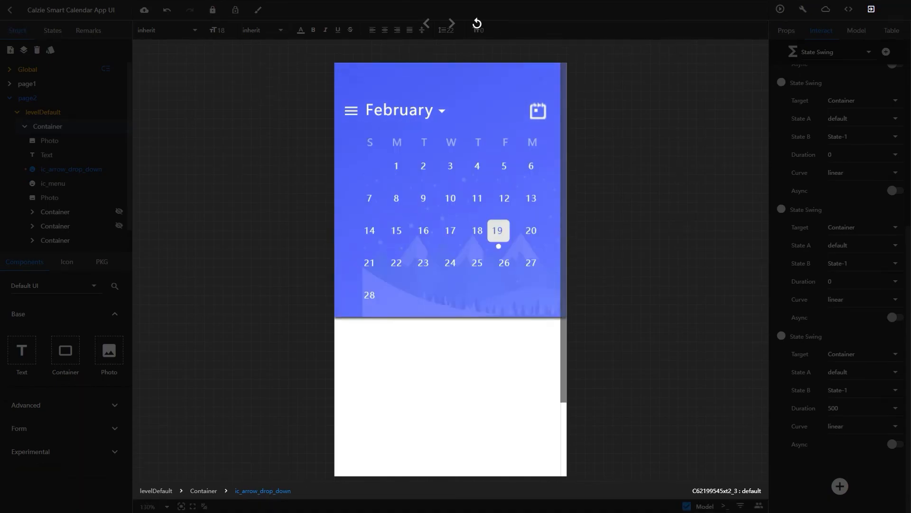